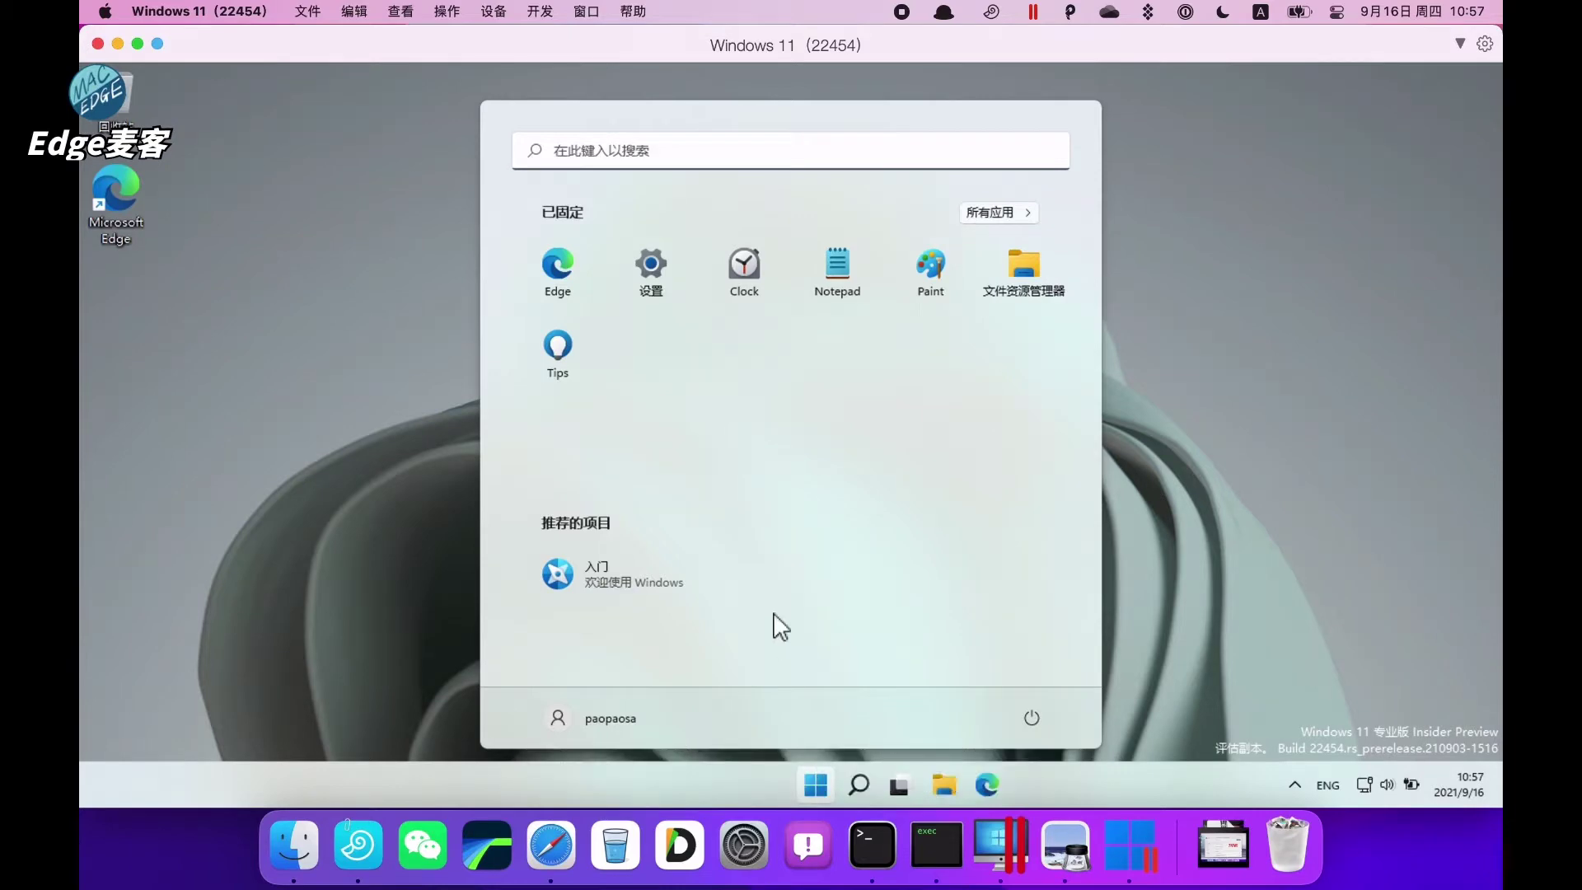
Step: Open Windows Settings and go to the Windows Update page
{"action": "left_click", "coordinate": [655, 269]}
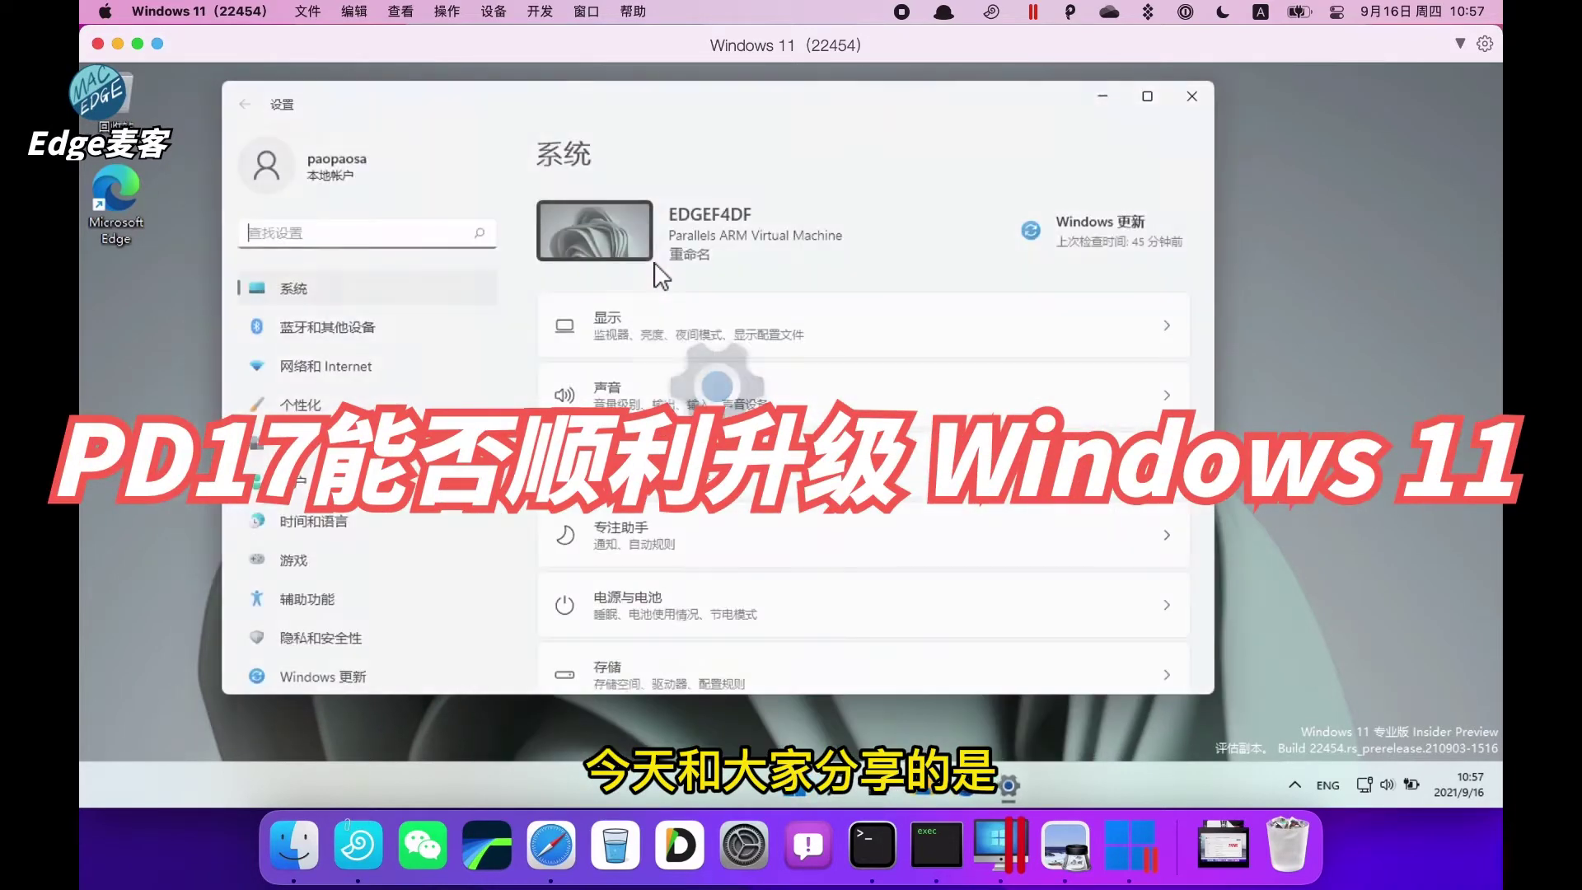
{"action": "left_click", "coordinate": [382, 674]}
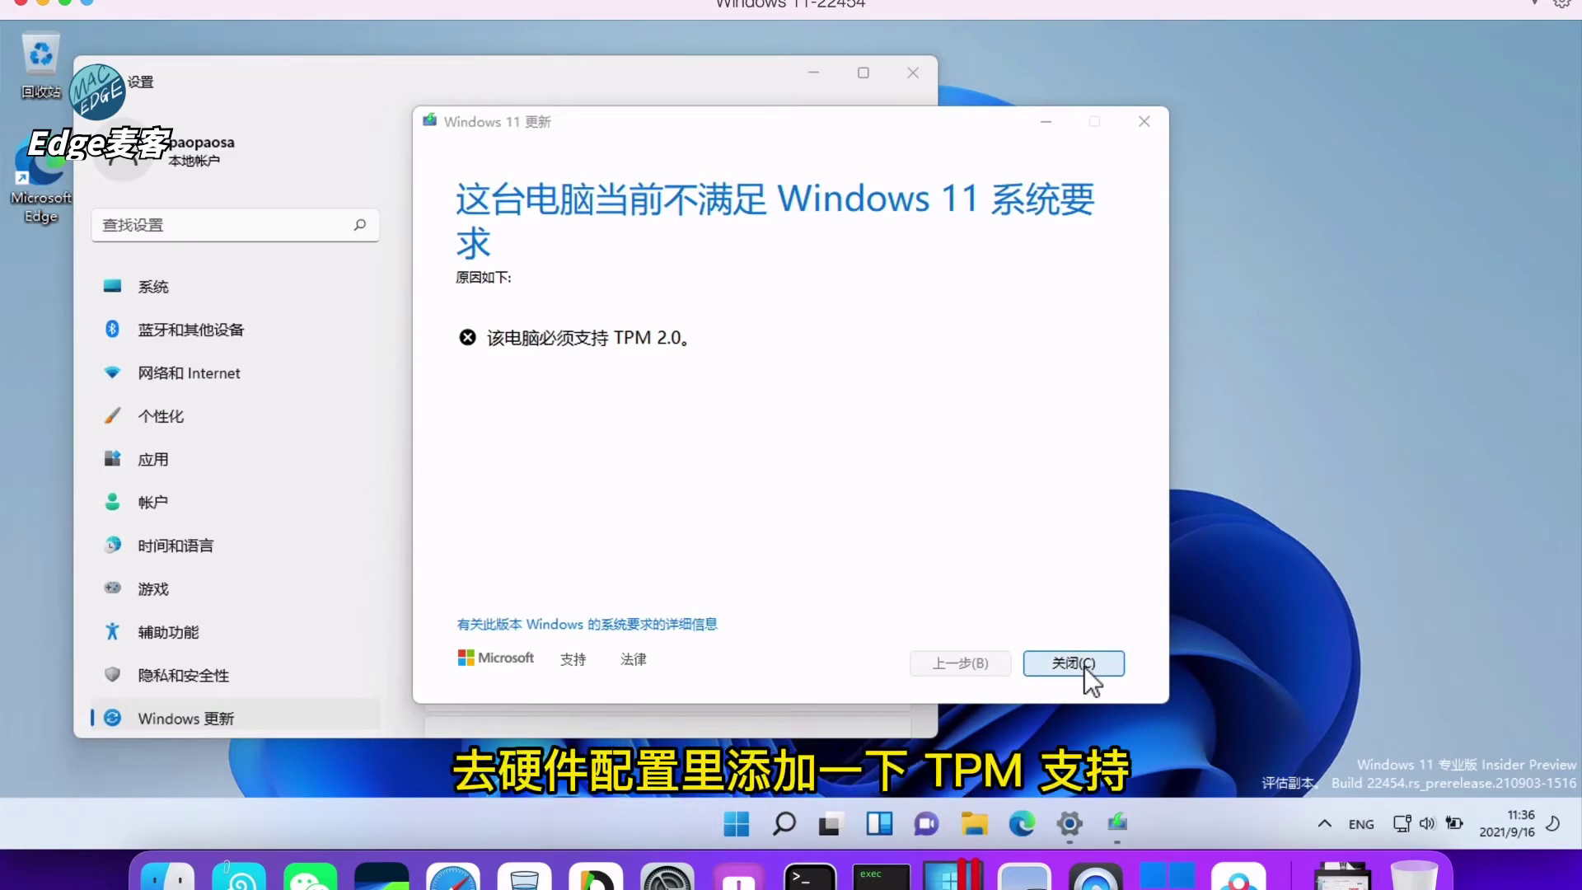
Step: Close the Windows 11 update and Settings windows and shut down the Windows 11-22454 virtual machine
{"action": "left_click", "coordinate": [1085, 664]}
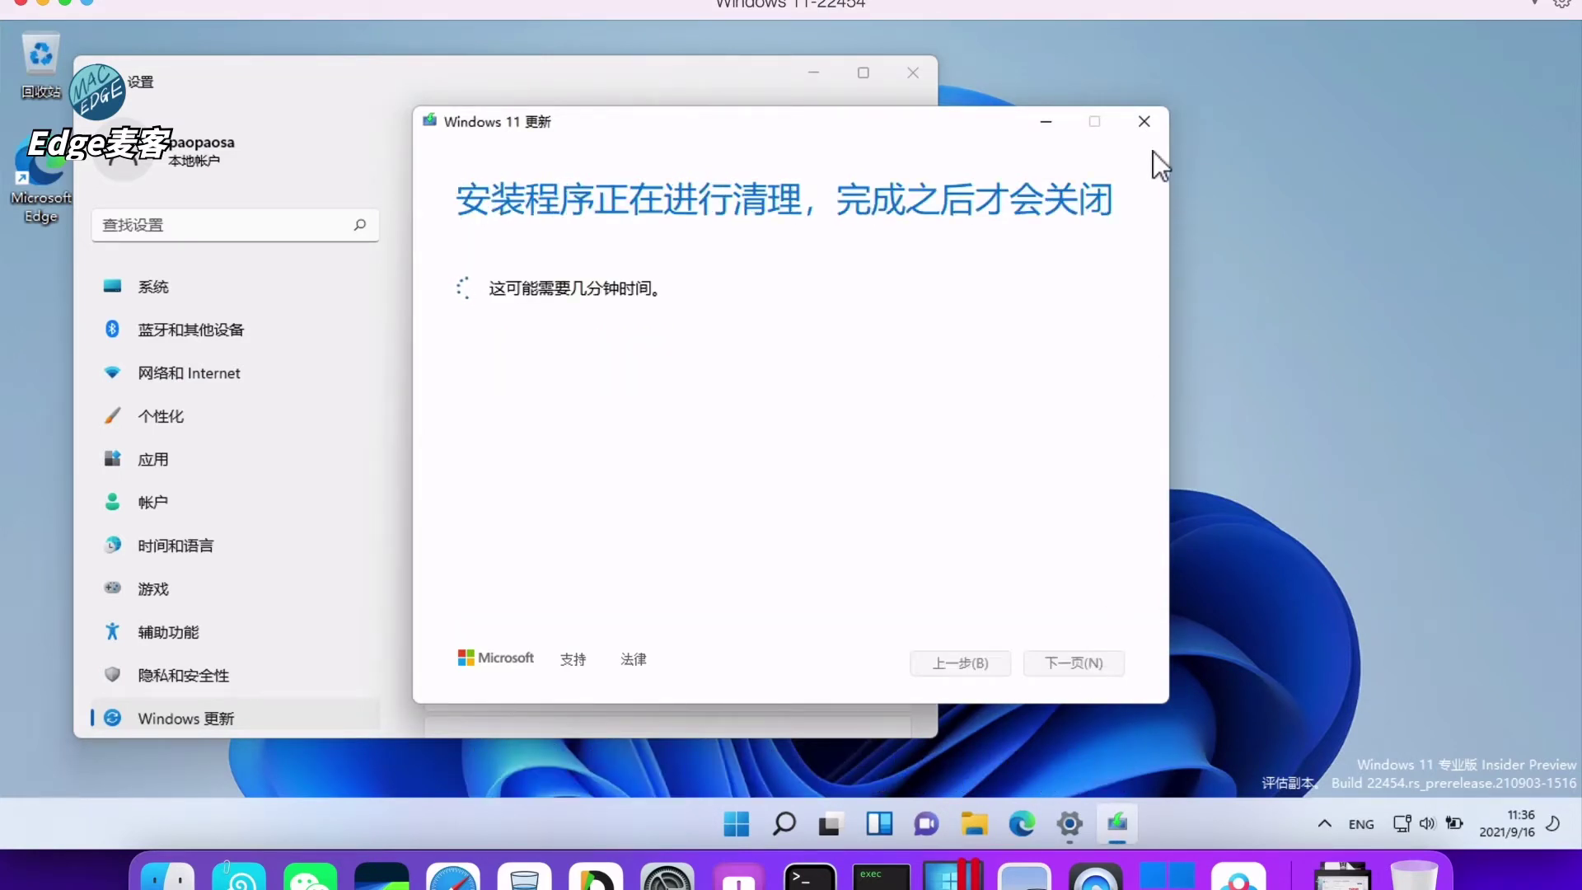
{"action": "left_click", "coordinate": [1145, 123]}
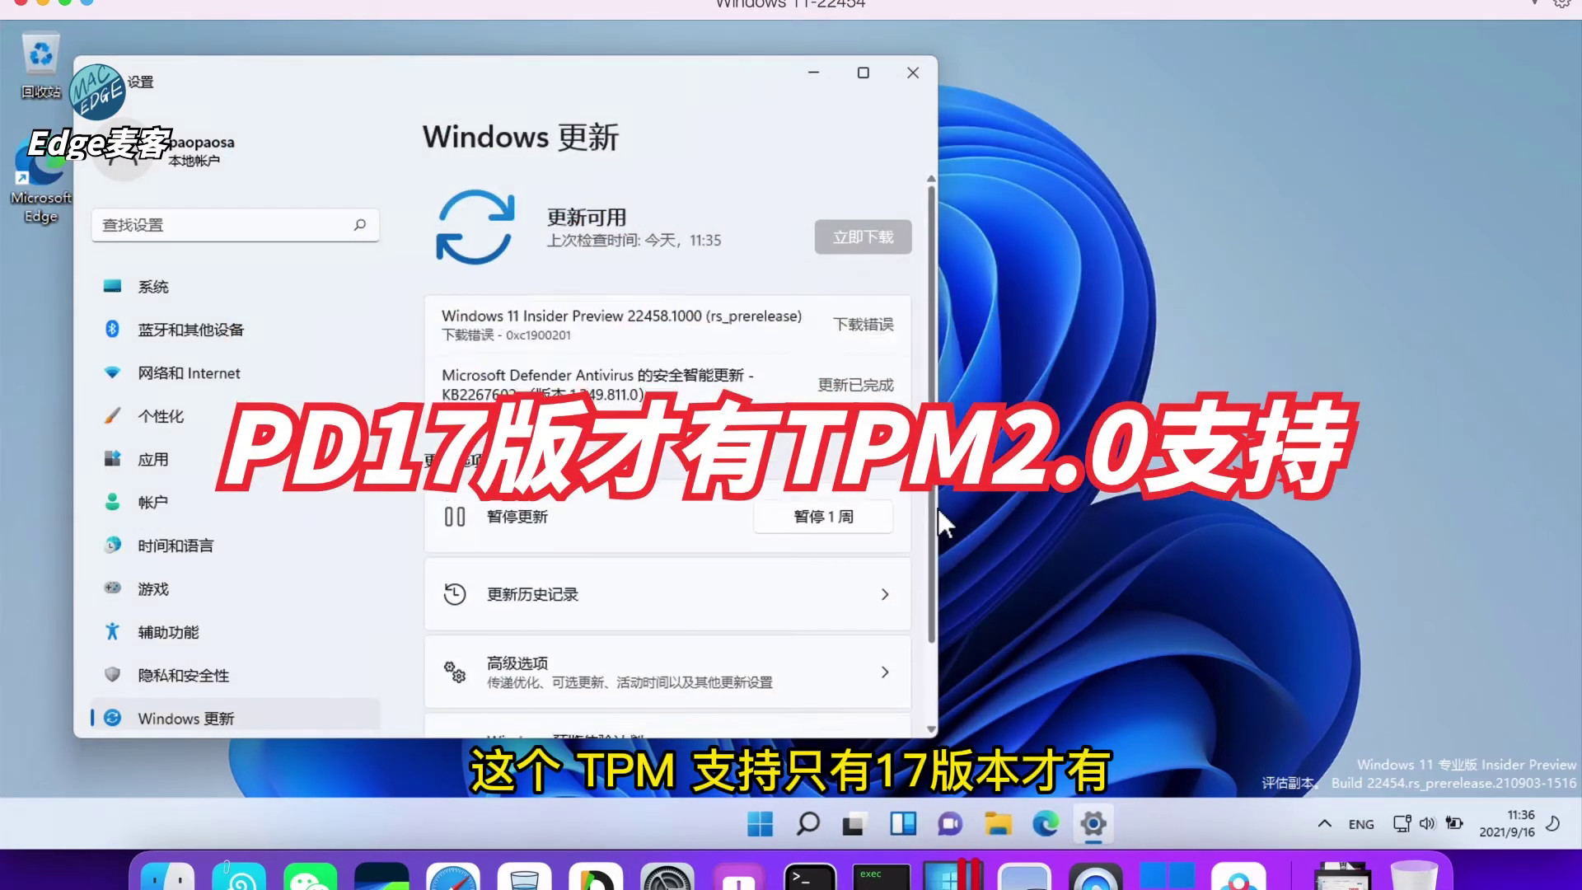
{"action": "left_click", "coordinate": [912, 73]}
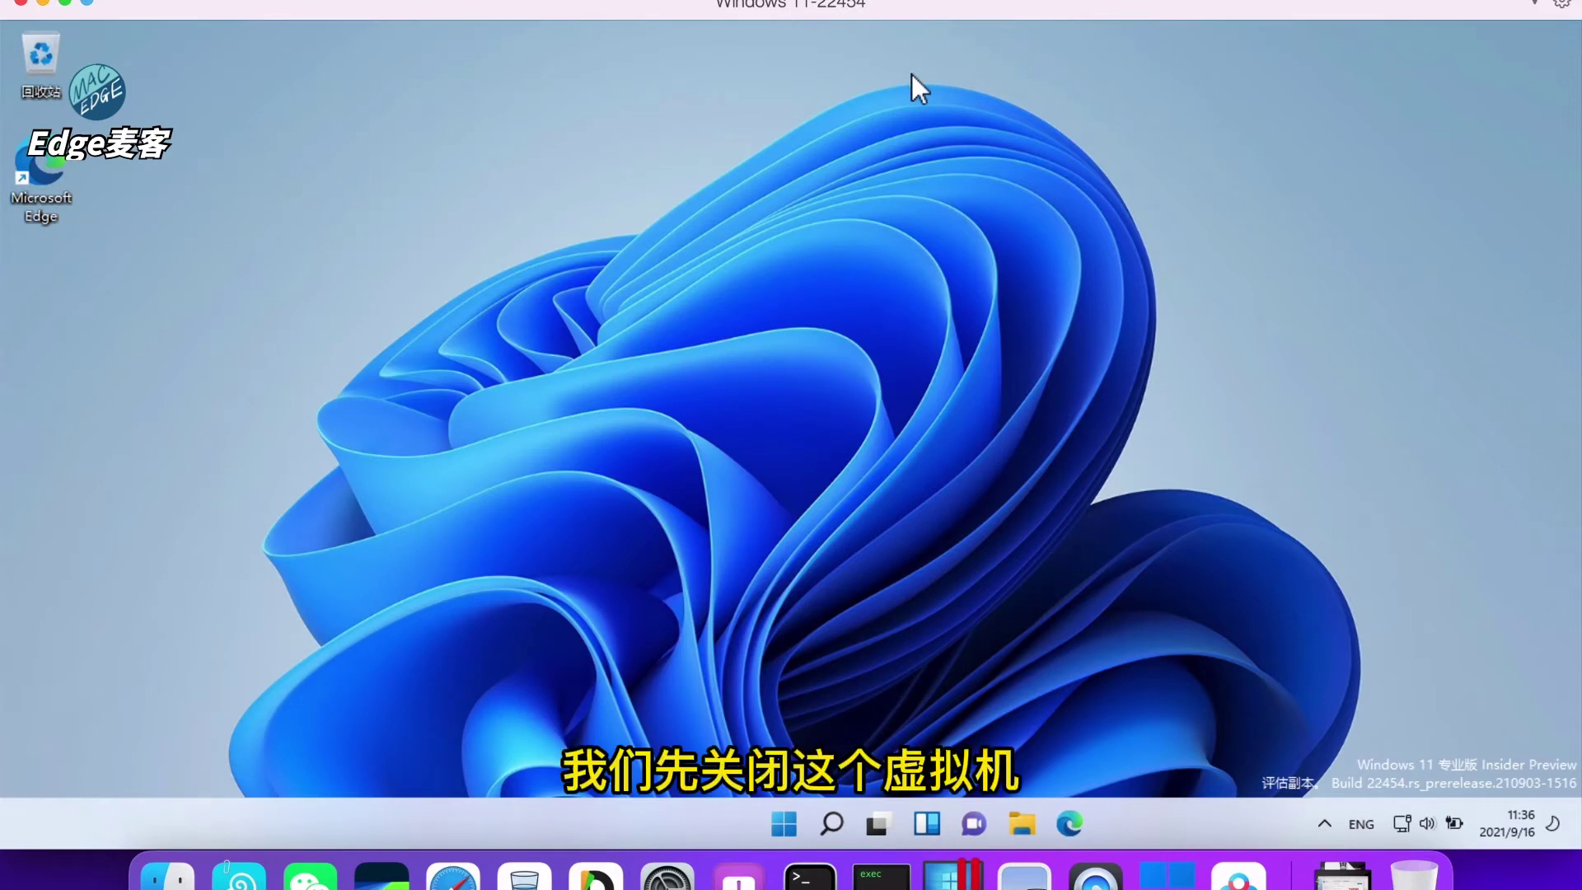
{"action": "left_click", "coordinate": [786, 822]}
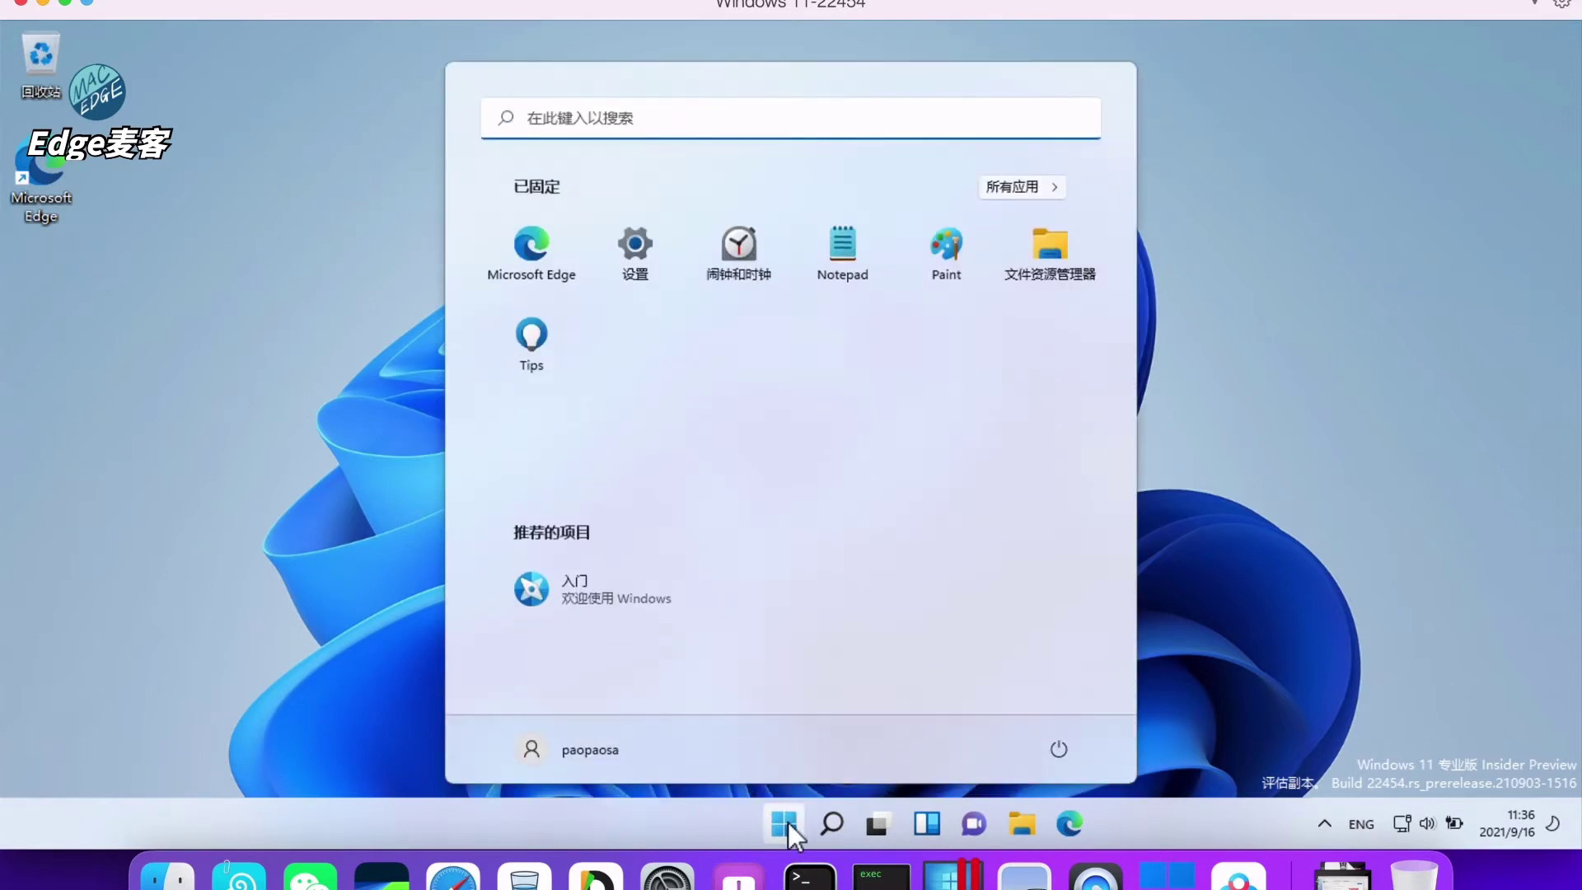
{"action": "left_click", "coordinate": [1059, 750]}
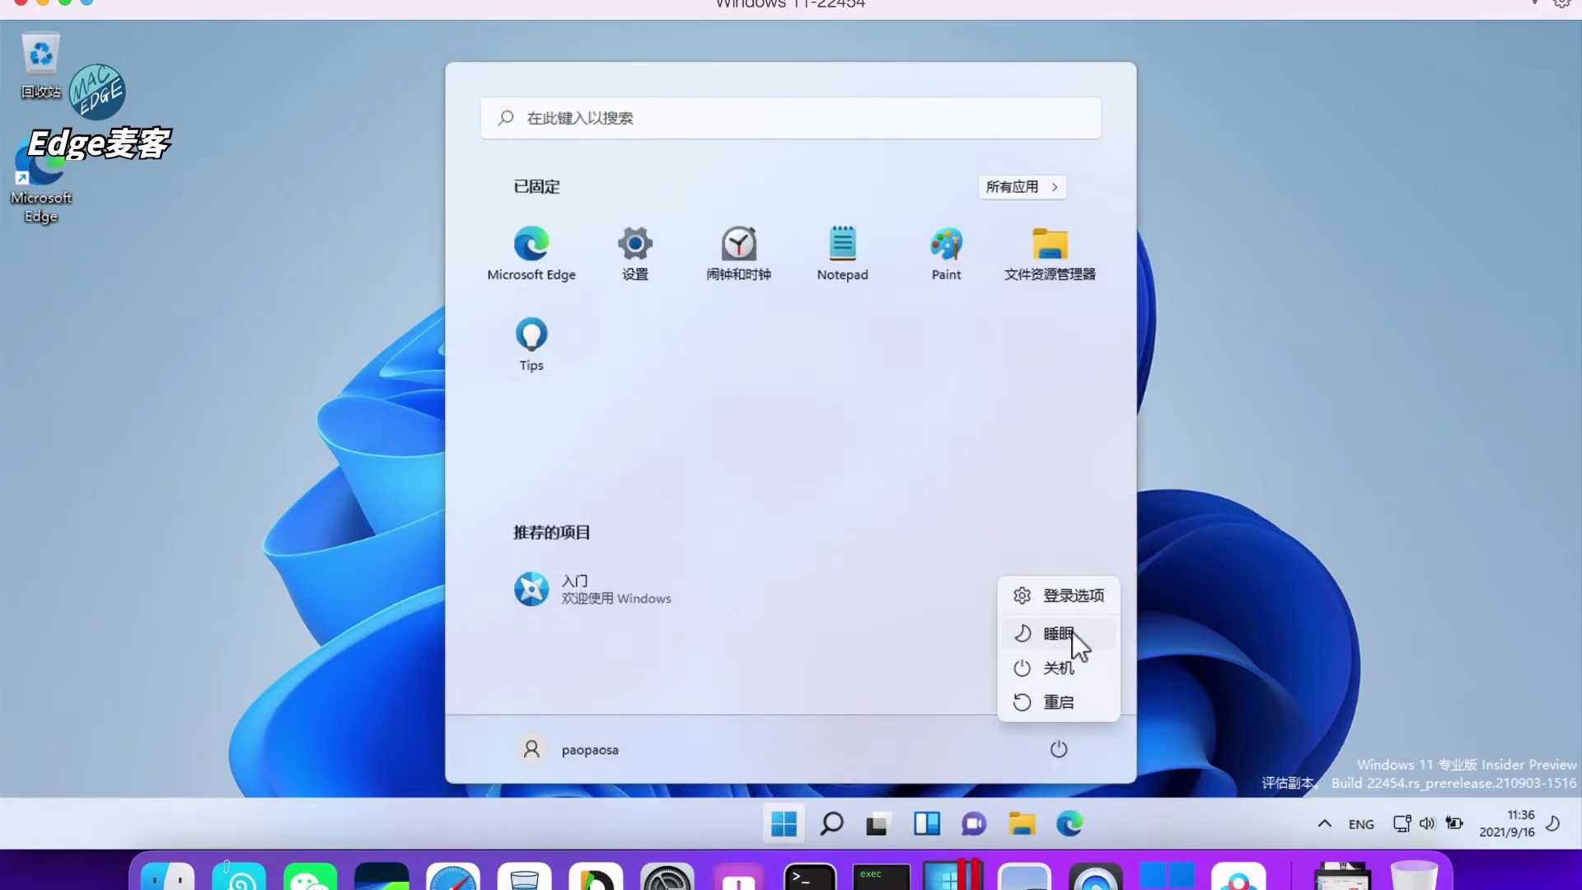
{"action": "left_click", "coordinate": [1061, 664]}
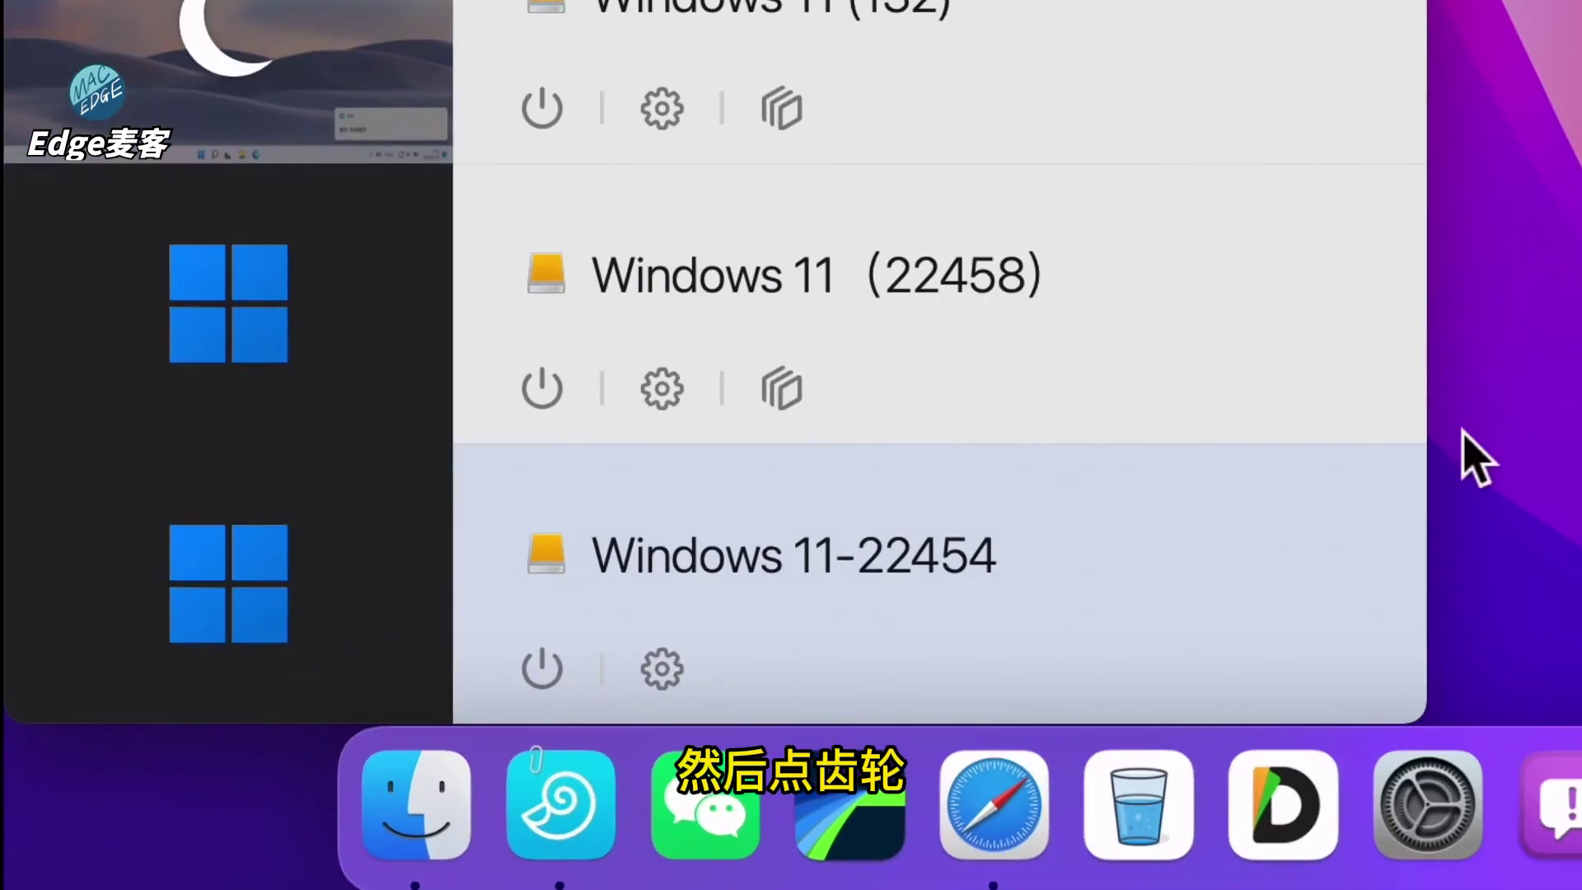
Step: Add a TPM chip to the hardware configuration of the Windows 11-22454 virtual machine and close the configuration
{"action": "left_click", "coordinate": [664, 671]}
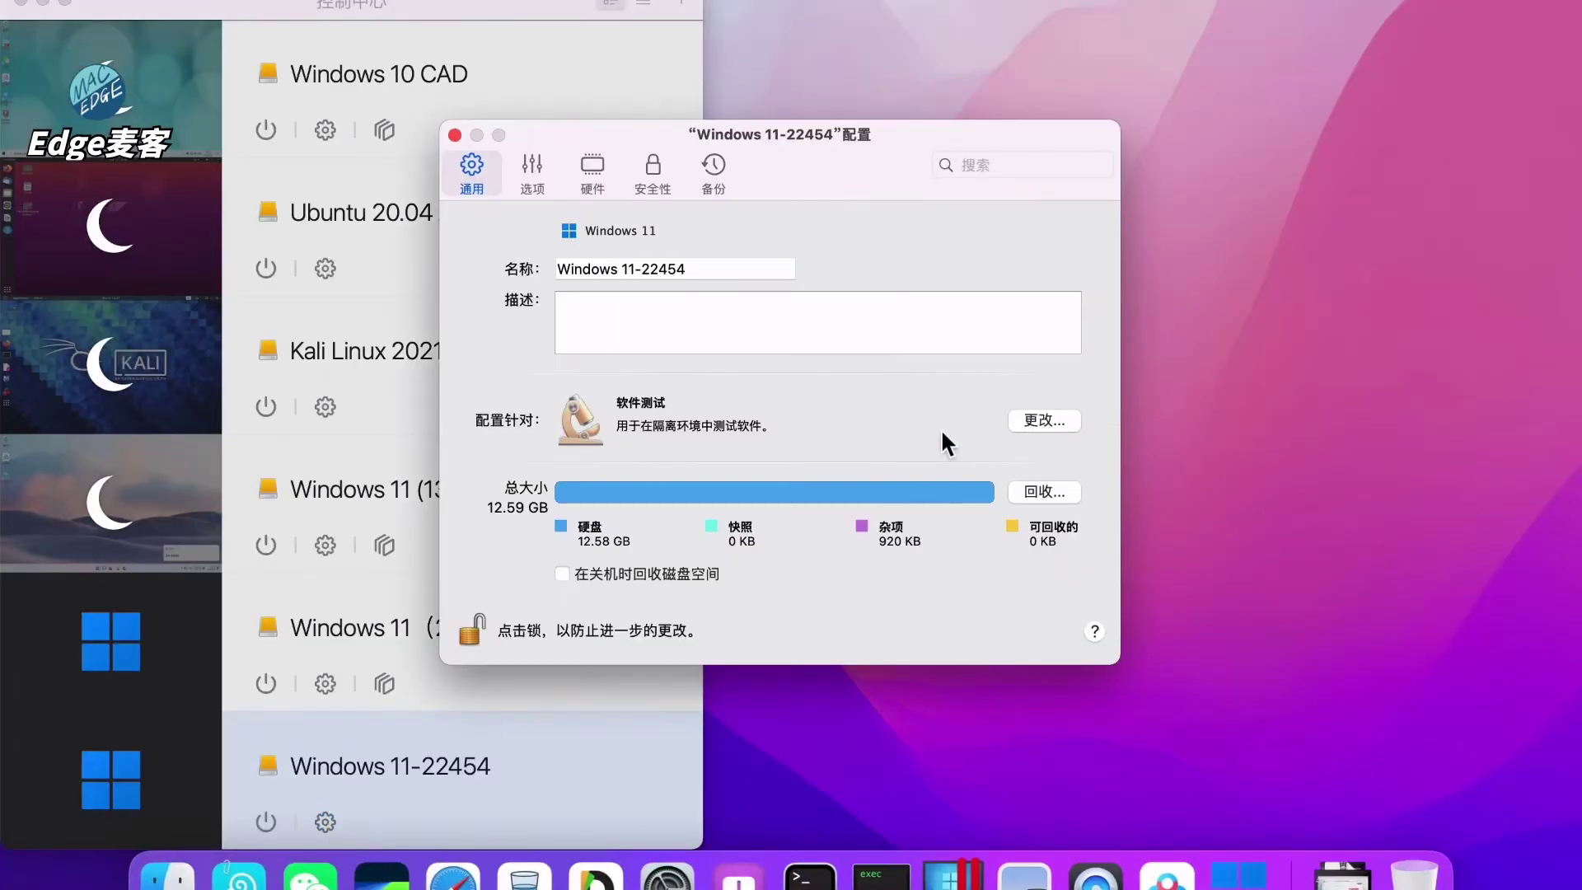
{"action": "left_click", "coordinate": [601, 190]}
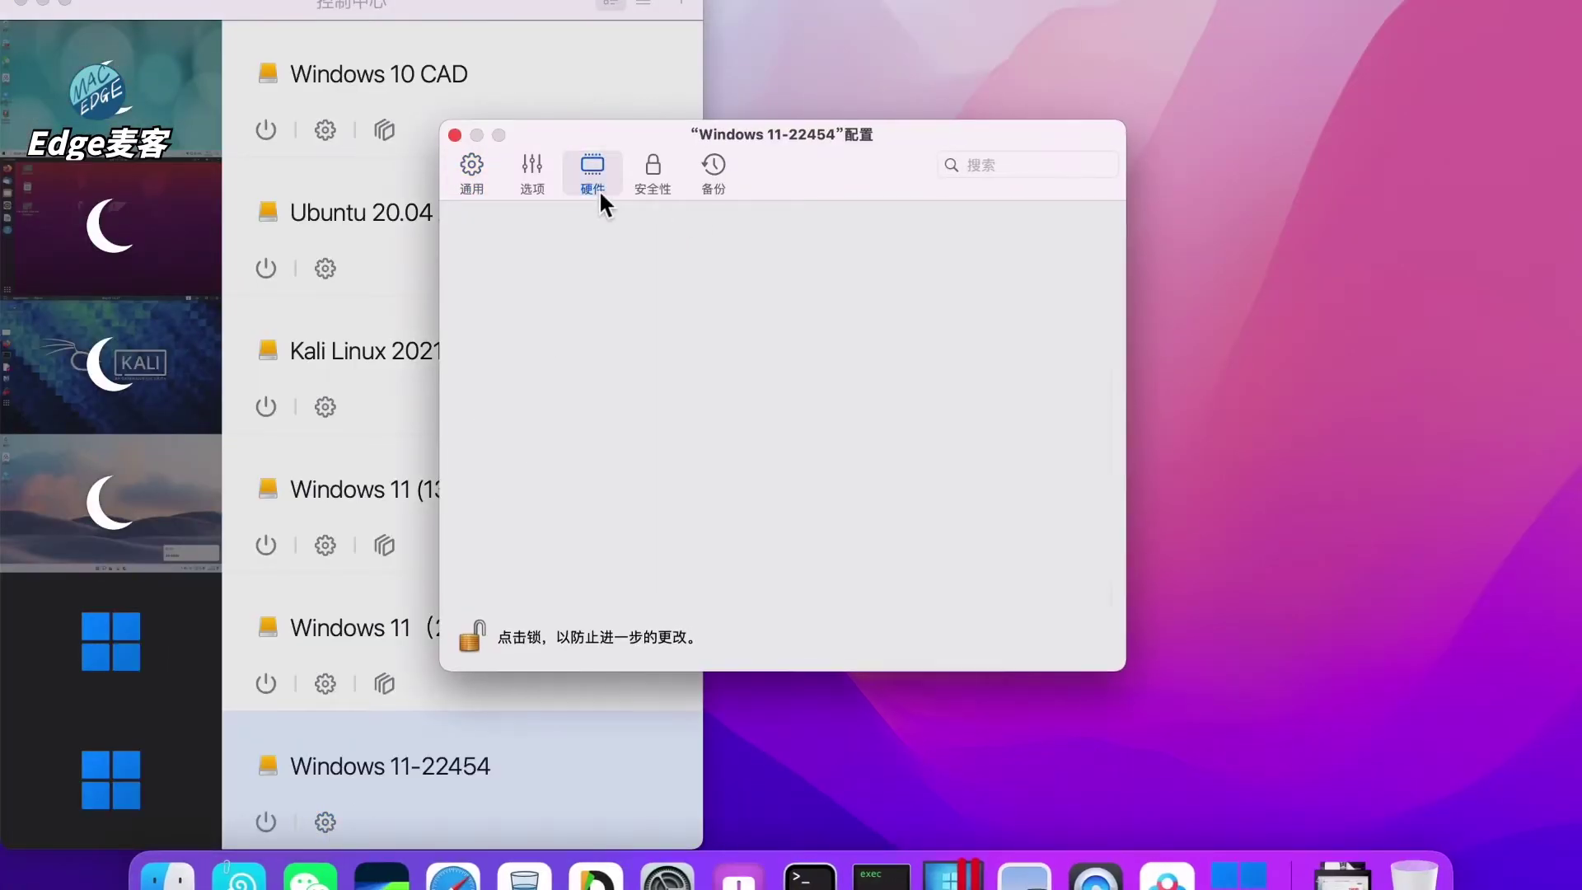
{"action": "left_click", "coordinate": [540, 166]}
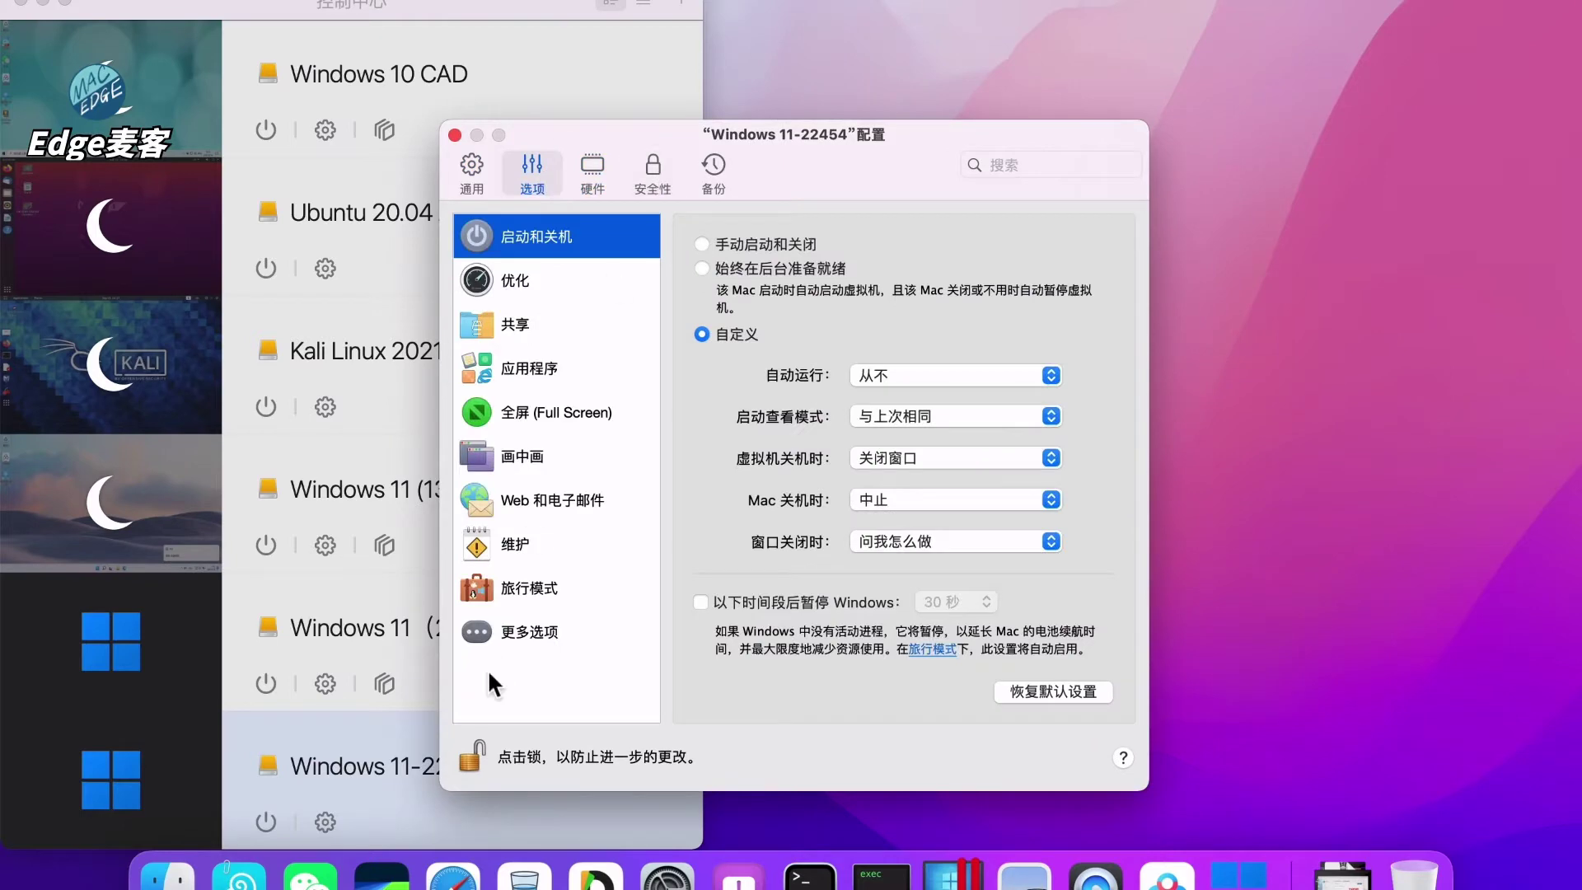
{"action": "left_click", "coordinate": [592, 172]}
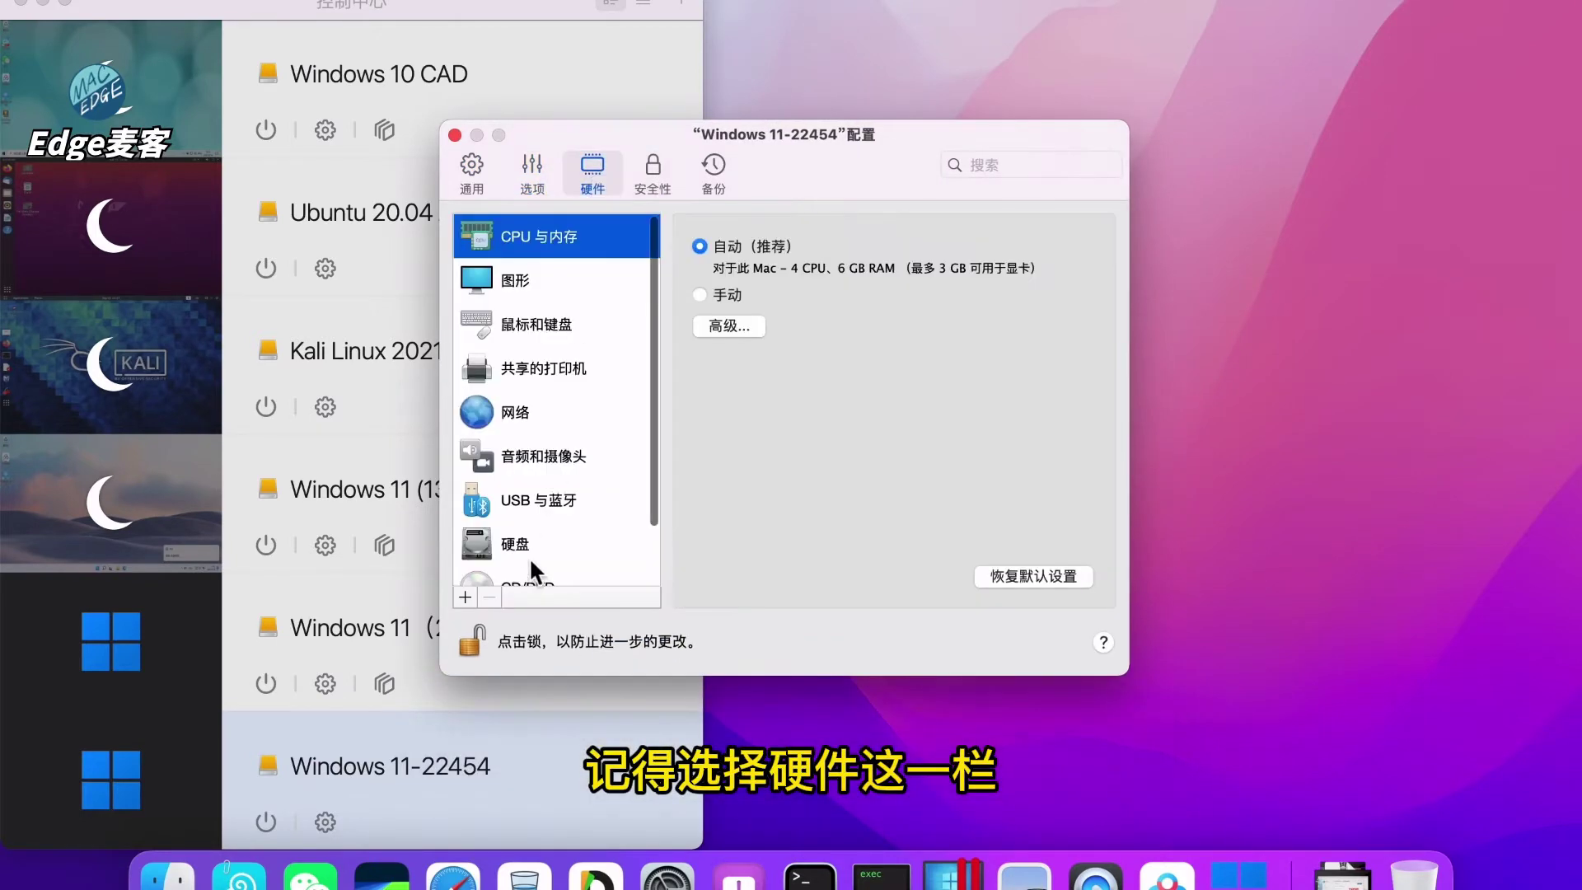
{"action": "scroll", "coordinate": [506, 557], "scroll_direction": "down", "scroll_amount": 3}
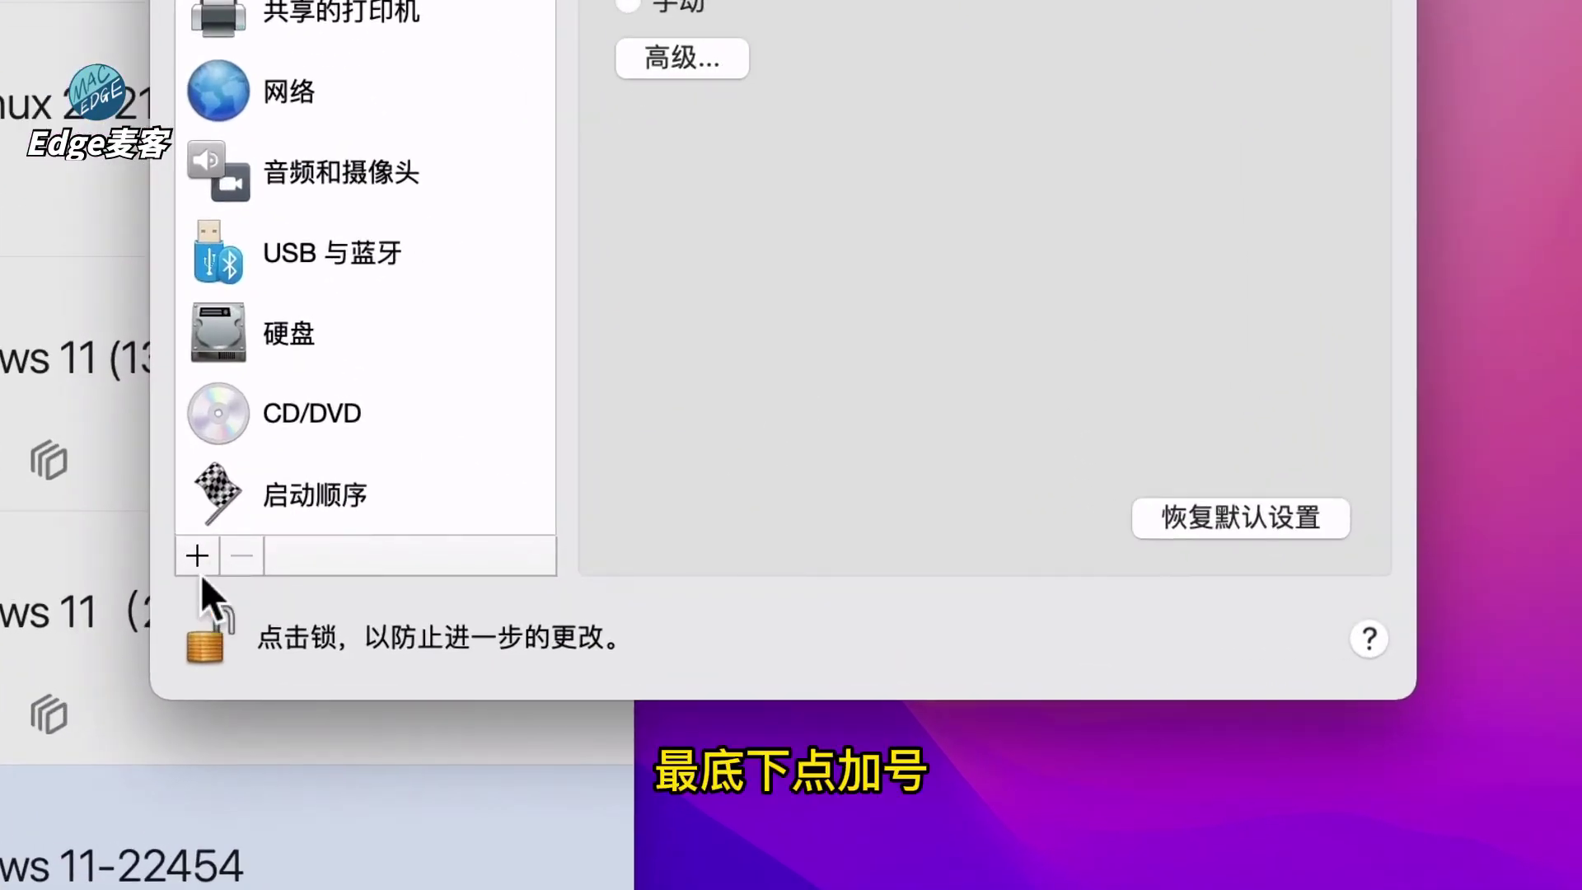
{"action": "left_click", "coordinate": [199, 569]}
{"action": "left_click", "coordinate": [298, 806]}
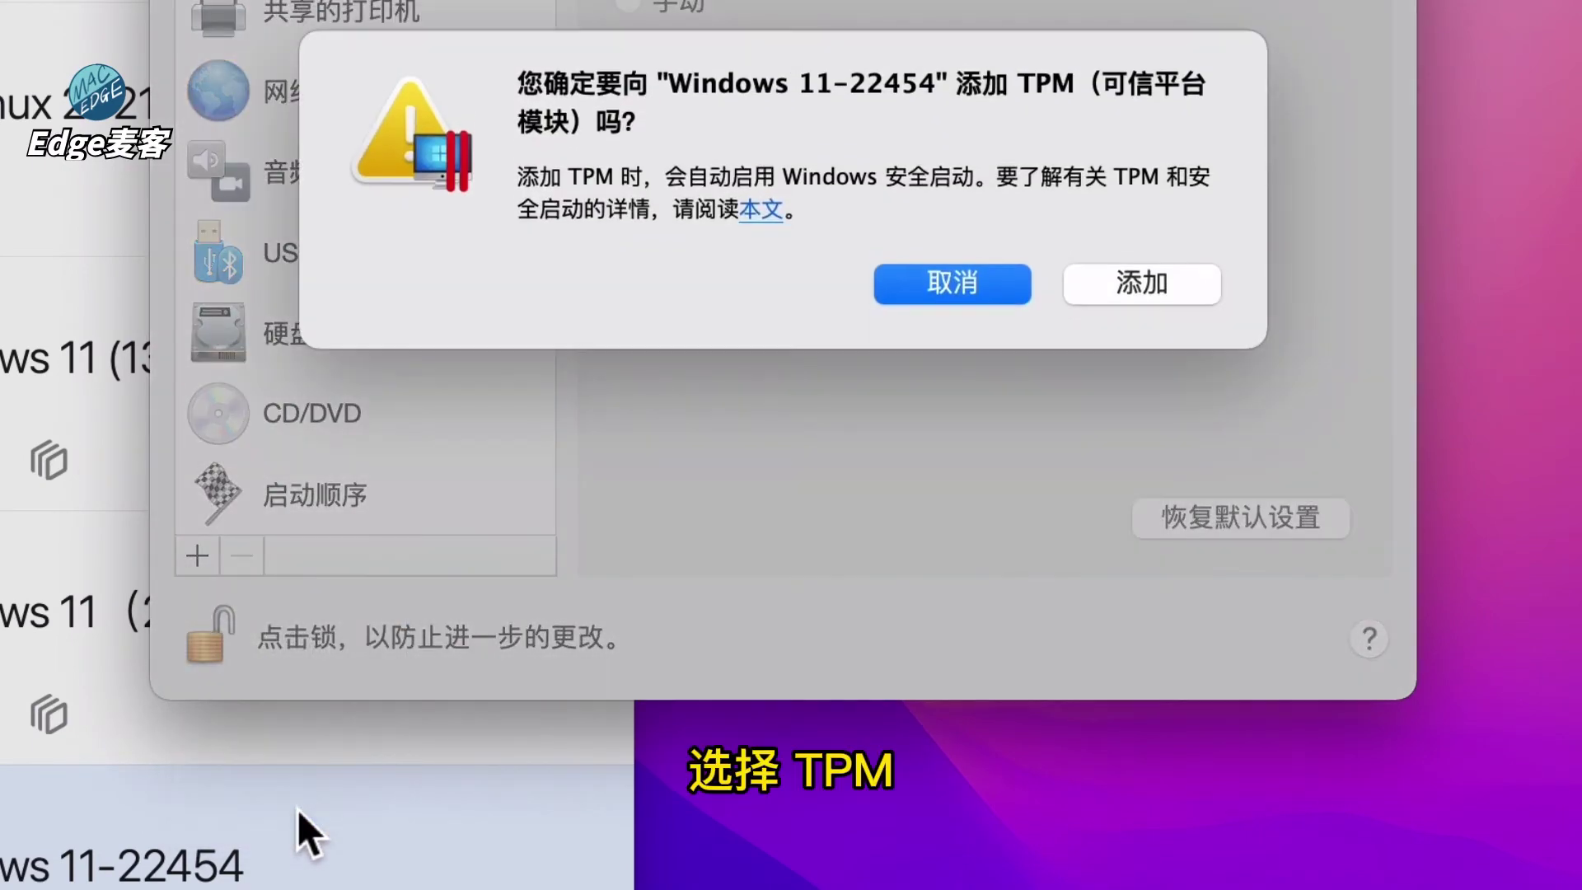
{"action": "left_click", "coordinate": [1151, 283]}
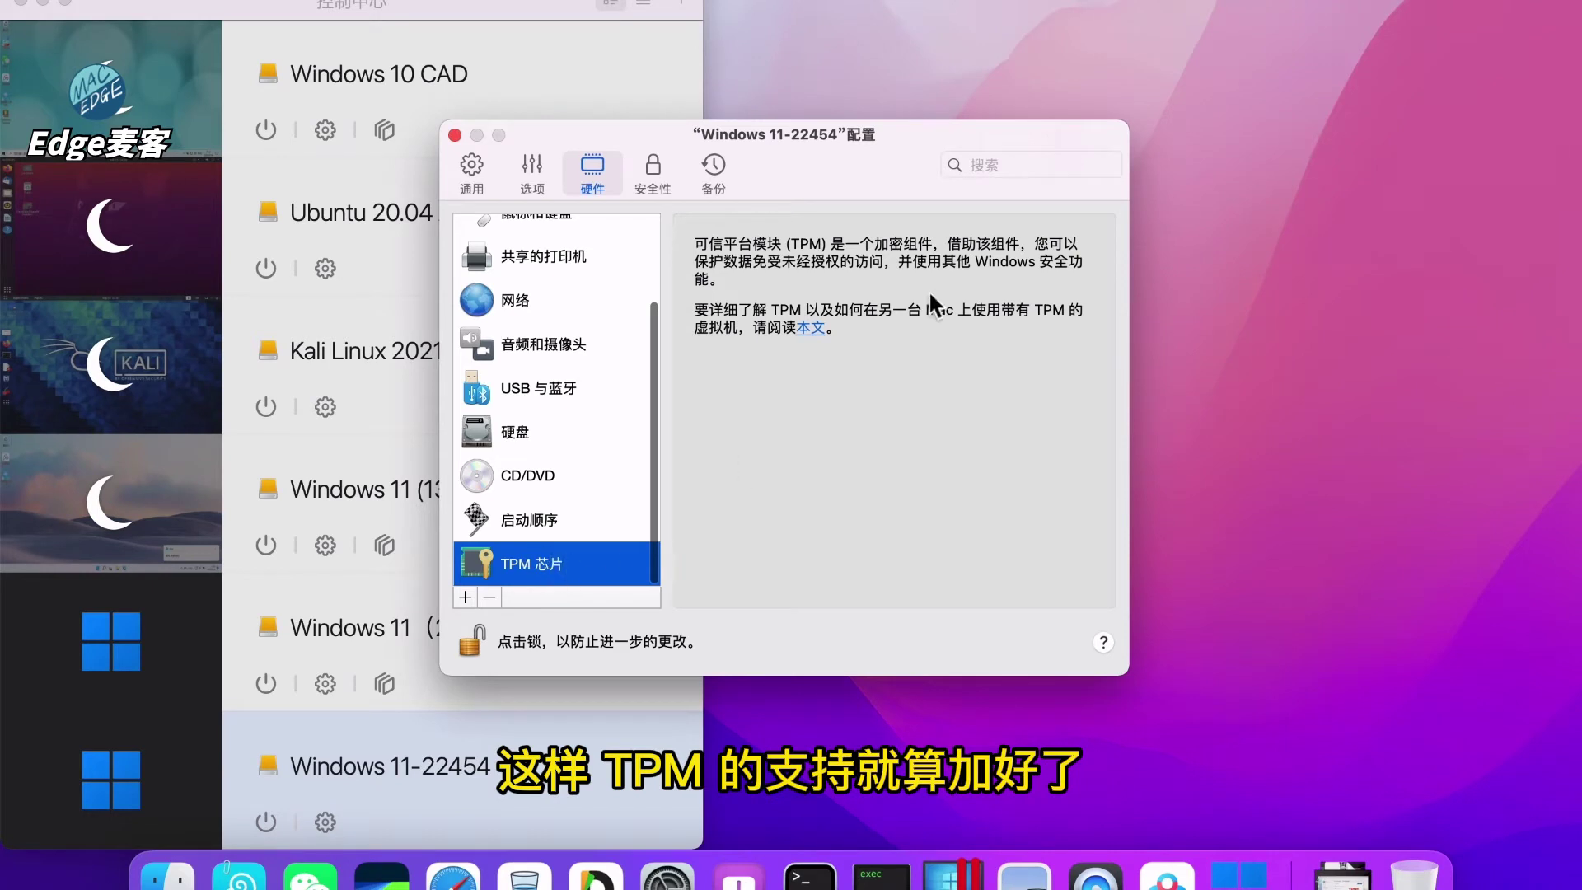
{"action": "left_click", "coordinate": [455, 135]}
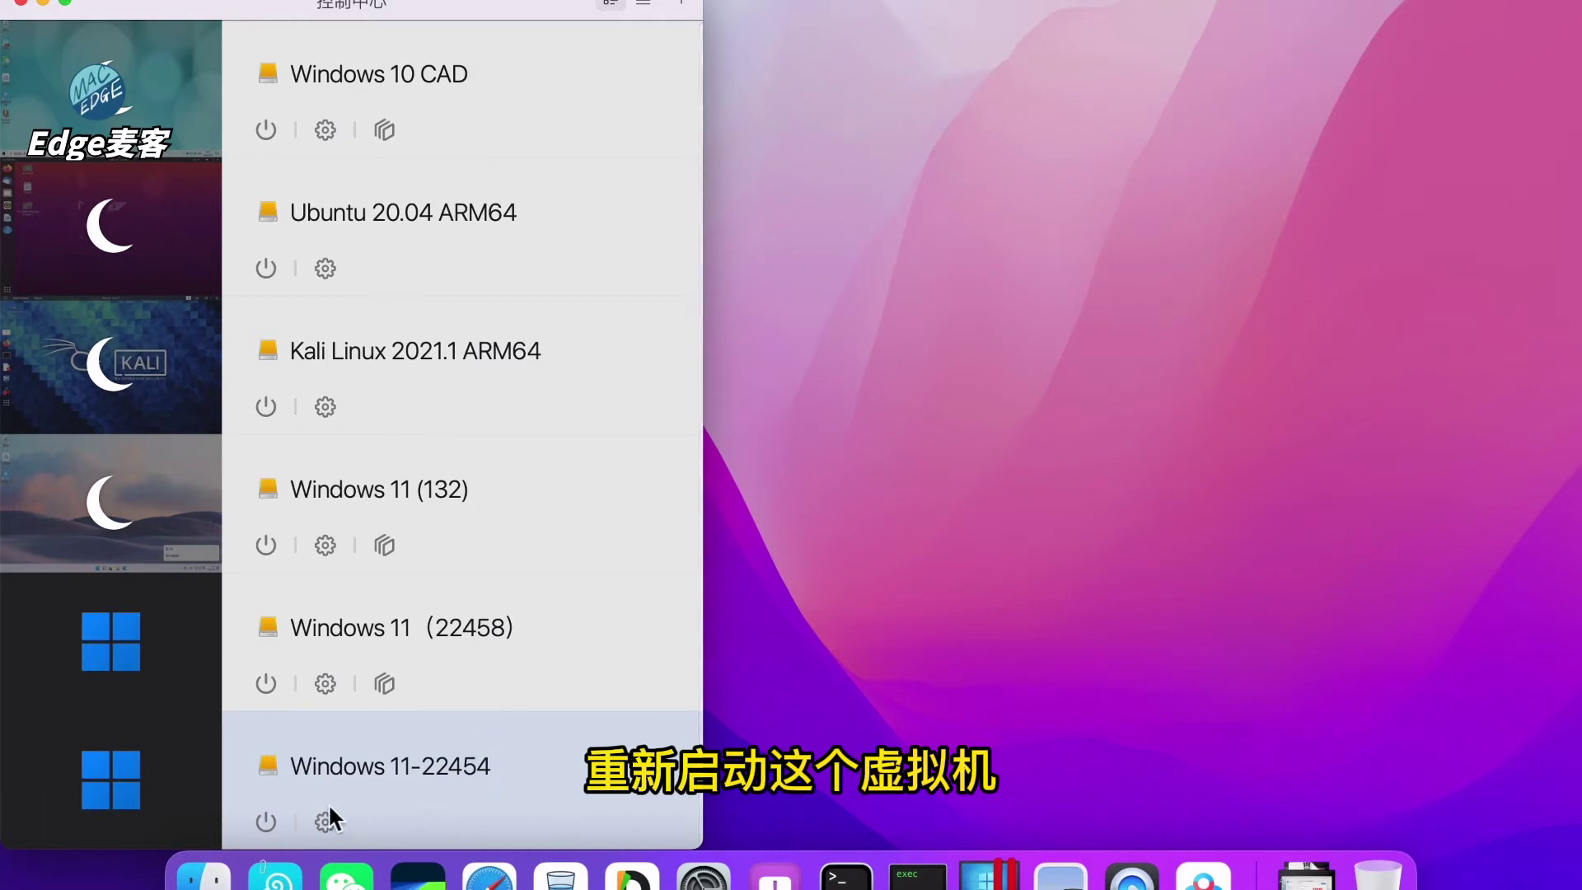
Step: Start the Windows 11-22454 virtual machine and run the fix-issues action for the available update in Windows Update
{"action": "left_click", "coordinate": [262, 821]}
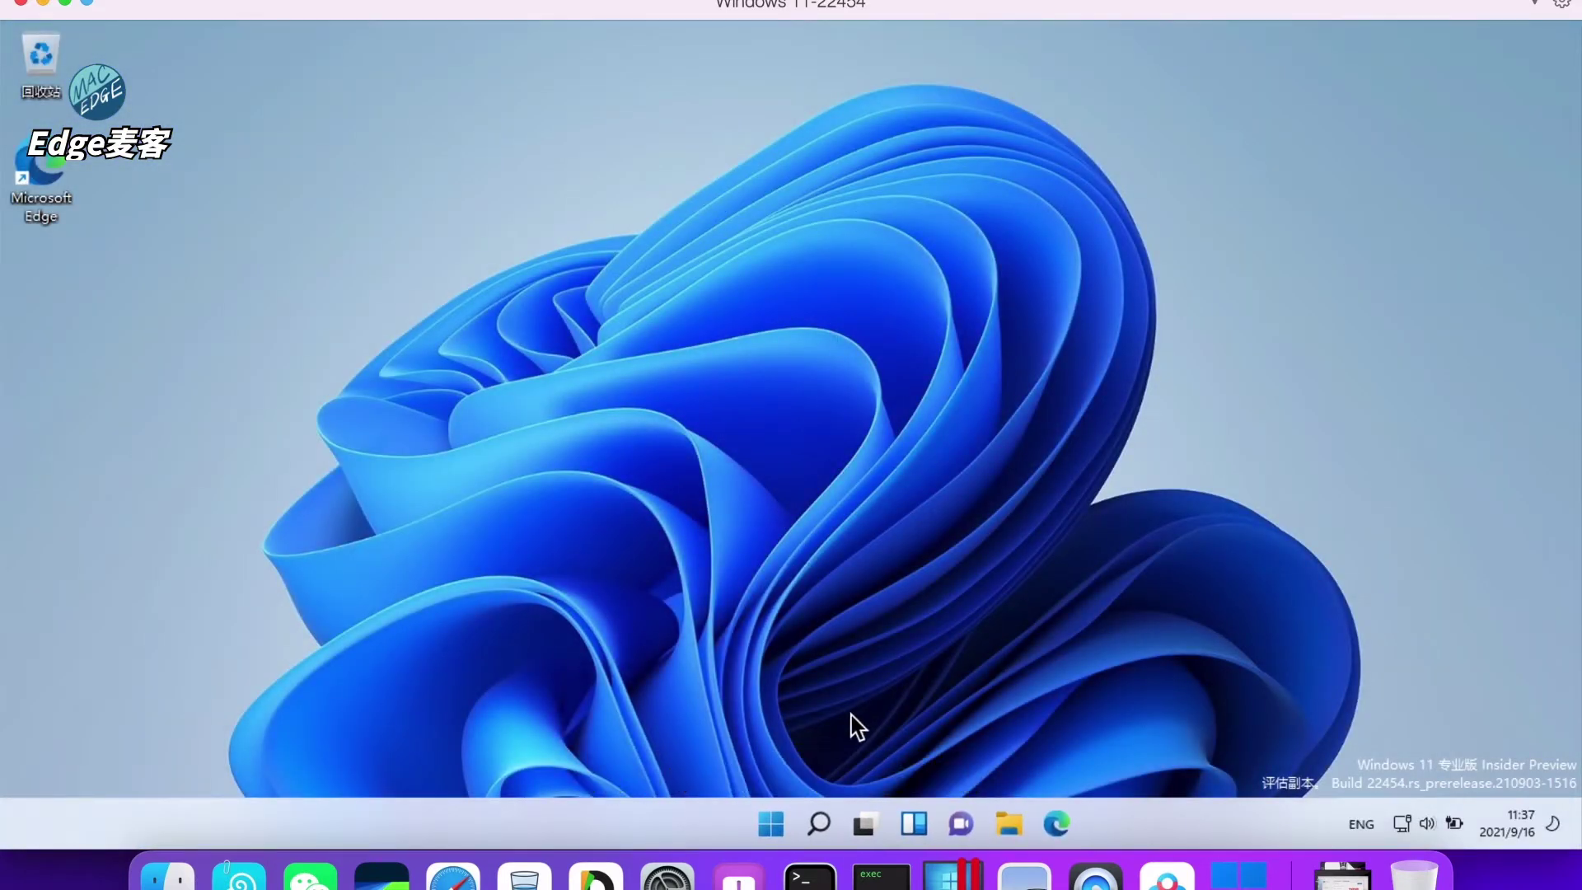
{"action": "left_click", "coordinate": [766, 824]}
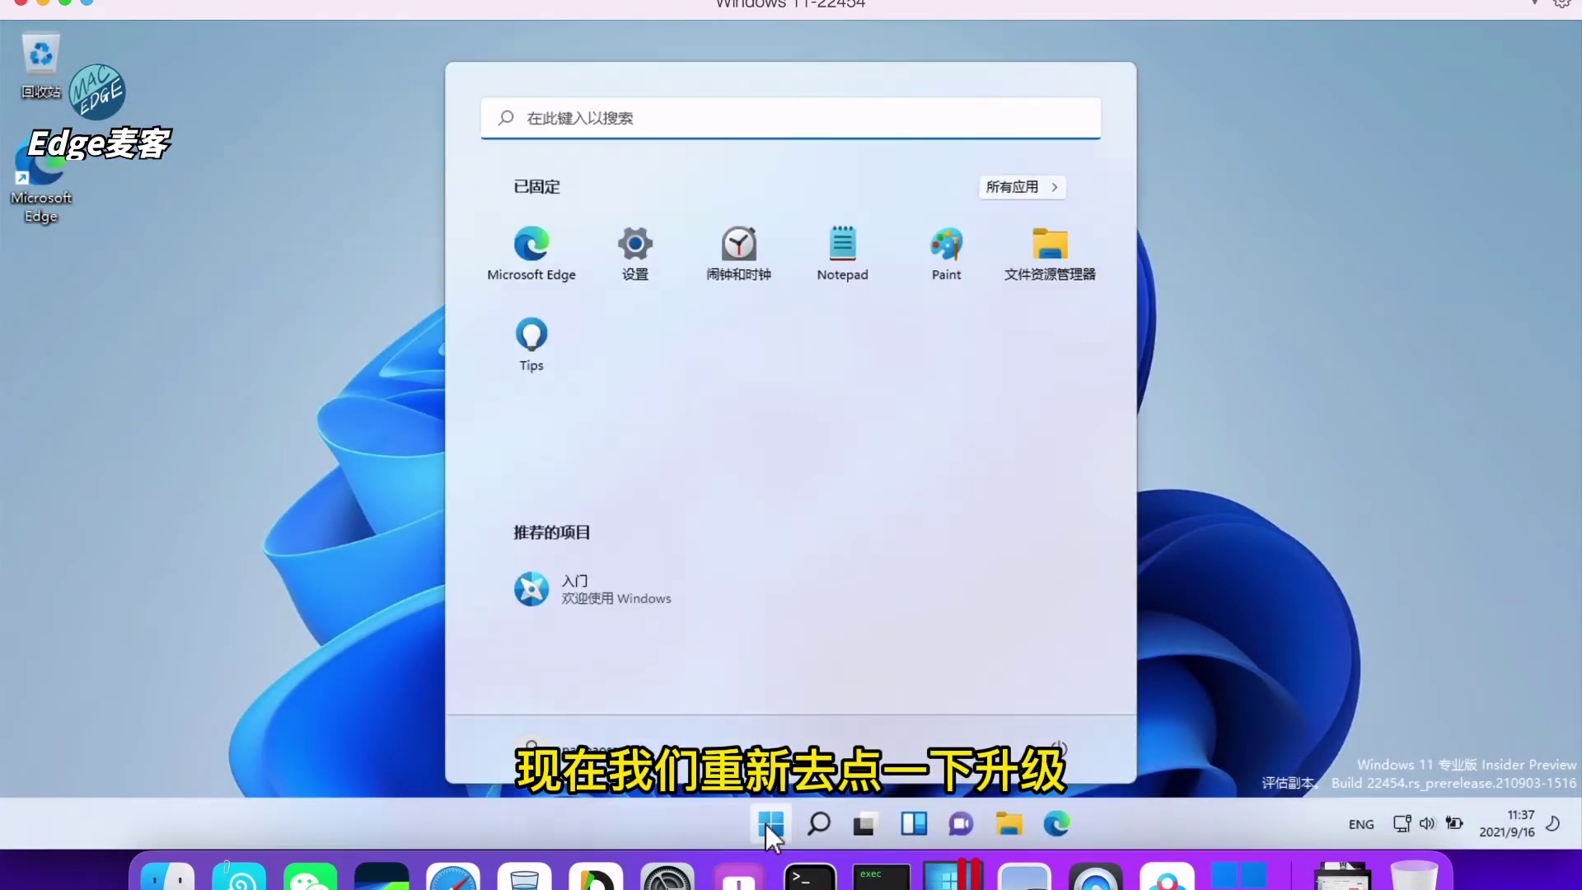
{"action": "left_click", "coordinate": [640, 251]}
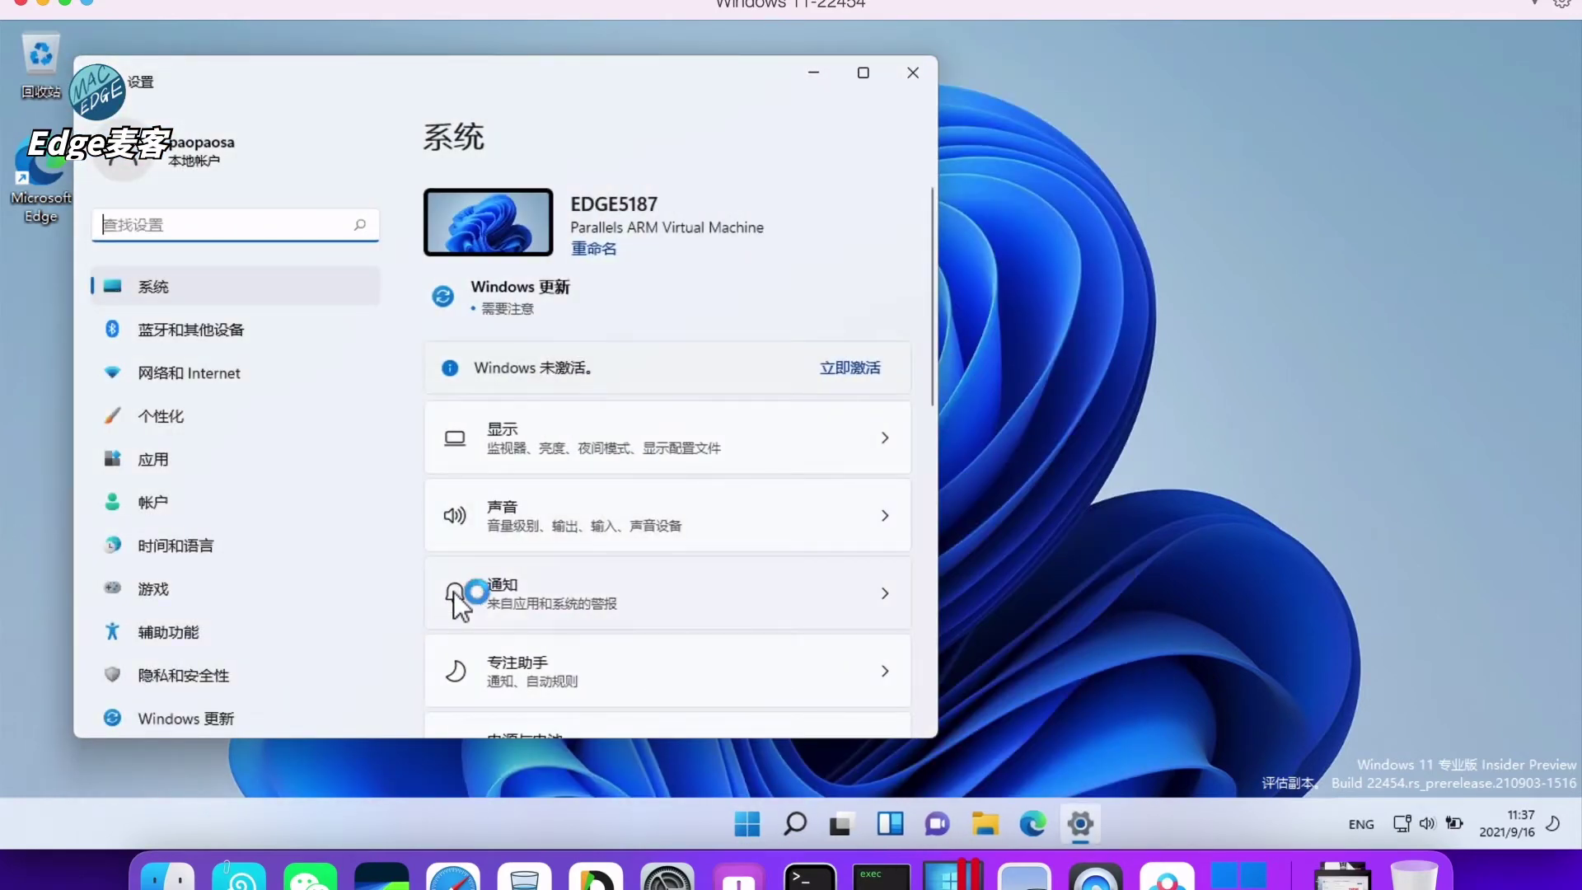
{"action": "left_click", "coordinate": [241, 720]}
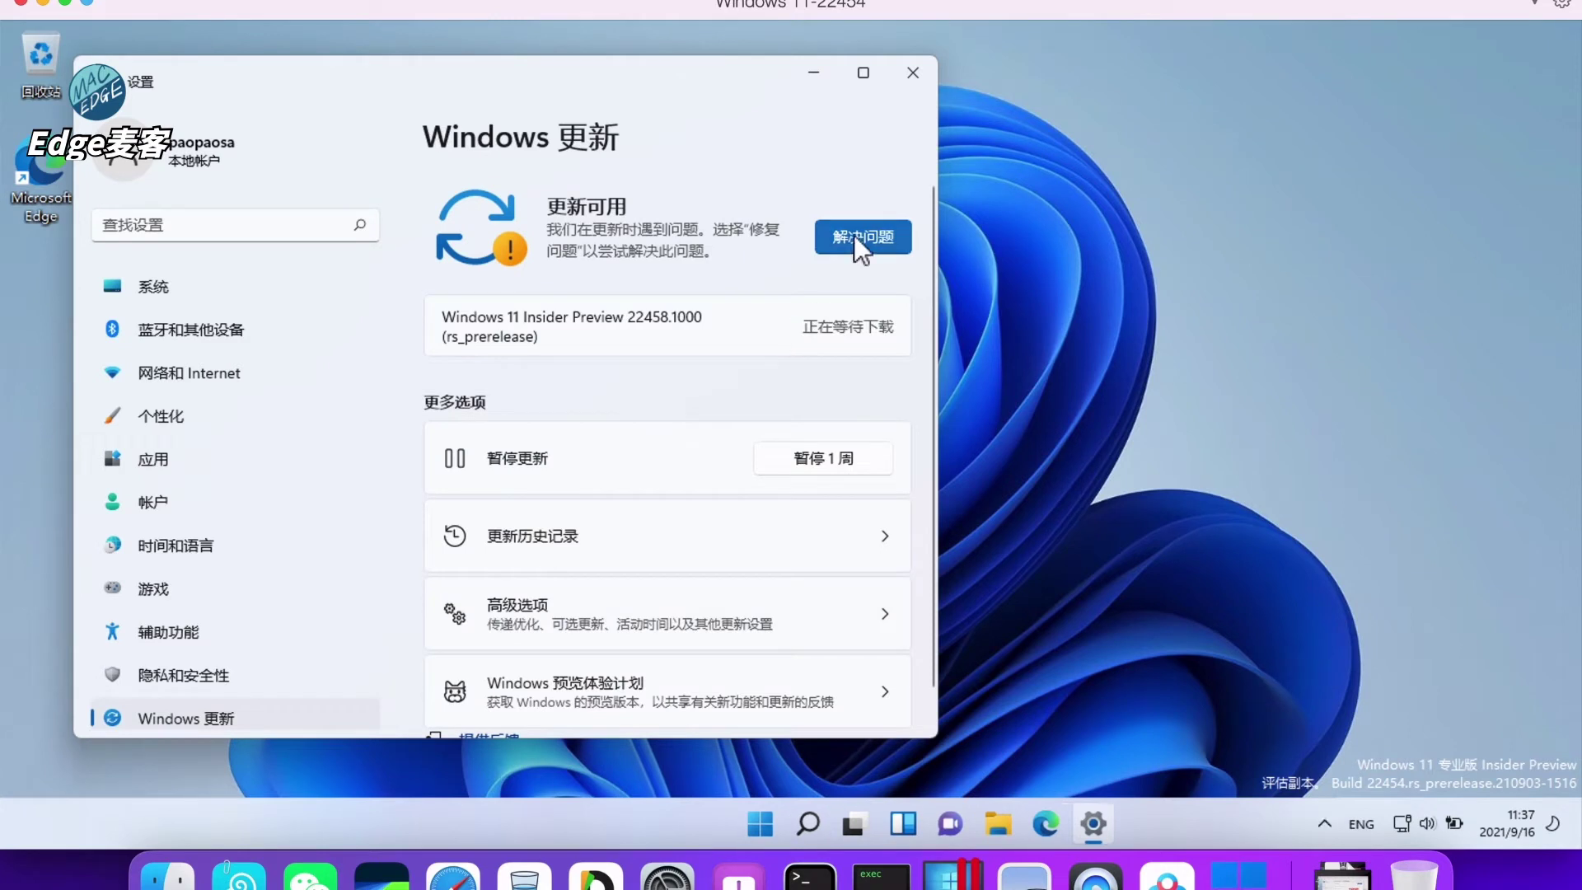
{"action": "left_click", "coordinate": [855, 235]}
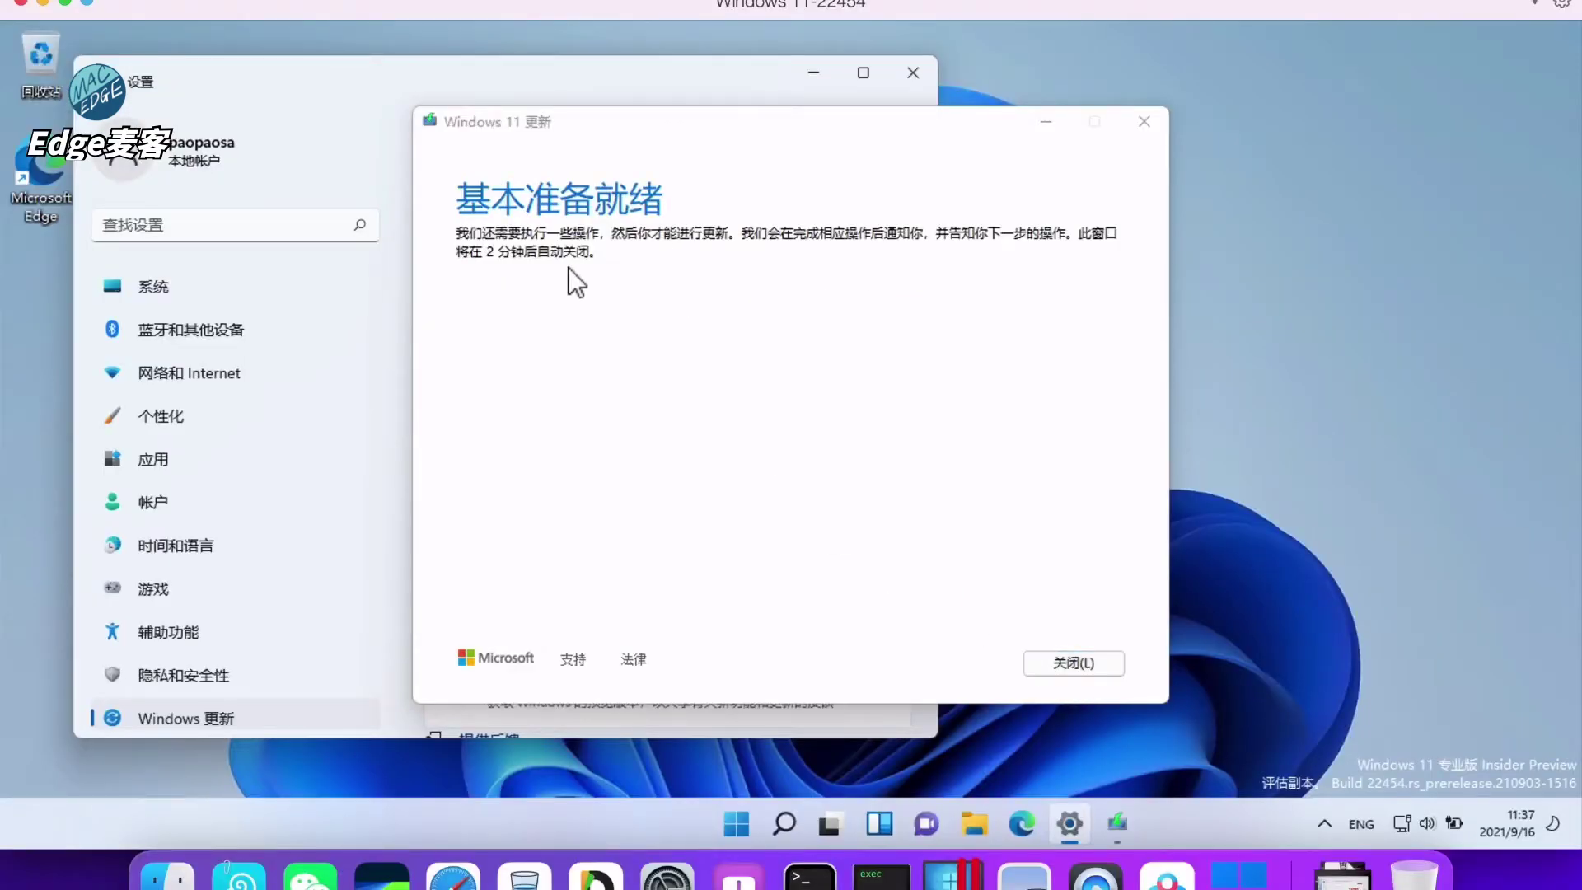
Step: Examine the security devices in Device Manager for the TPM entry and close Device Manager
{"action": "right_click", "coordinate": [740, 825]}
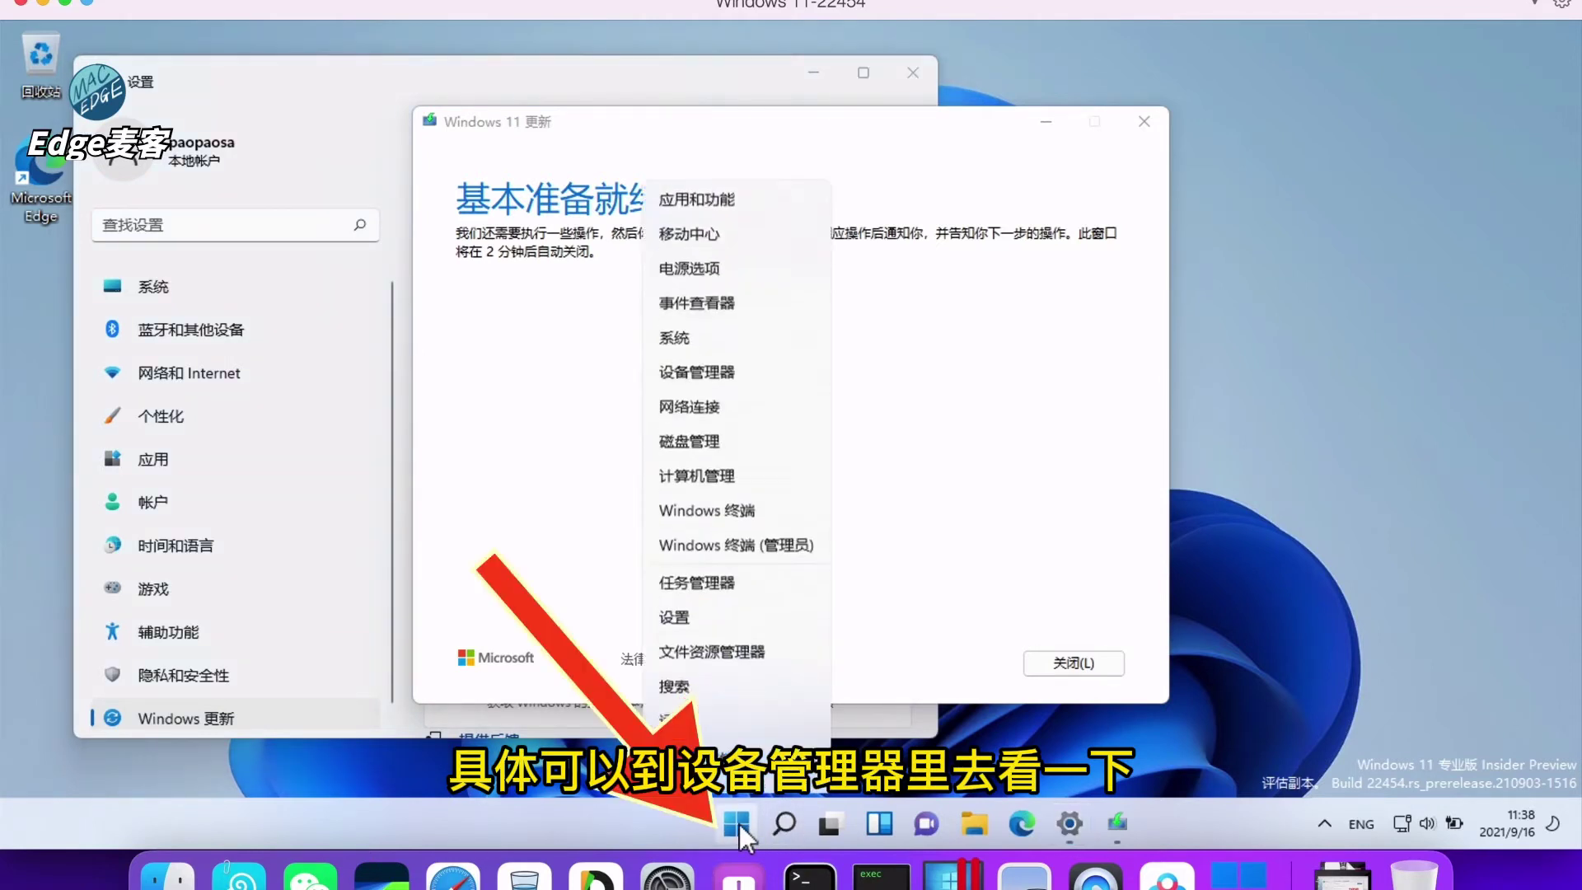
{"action": "left_click", "coordinate": [735, 350]}
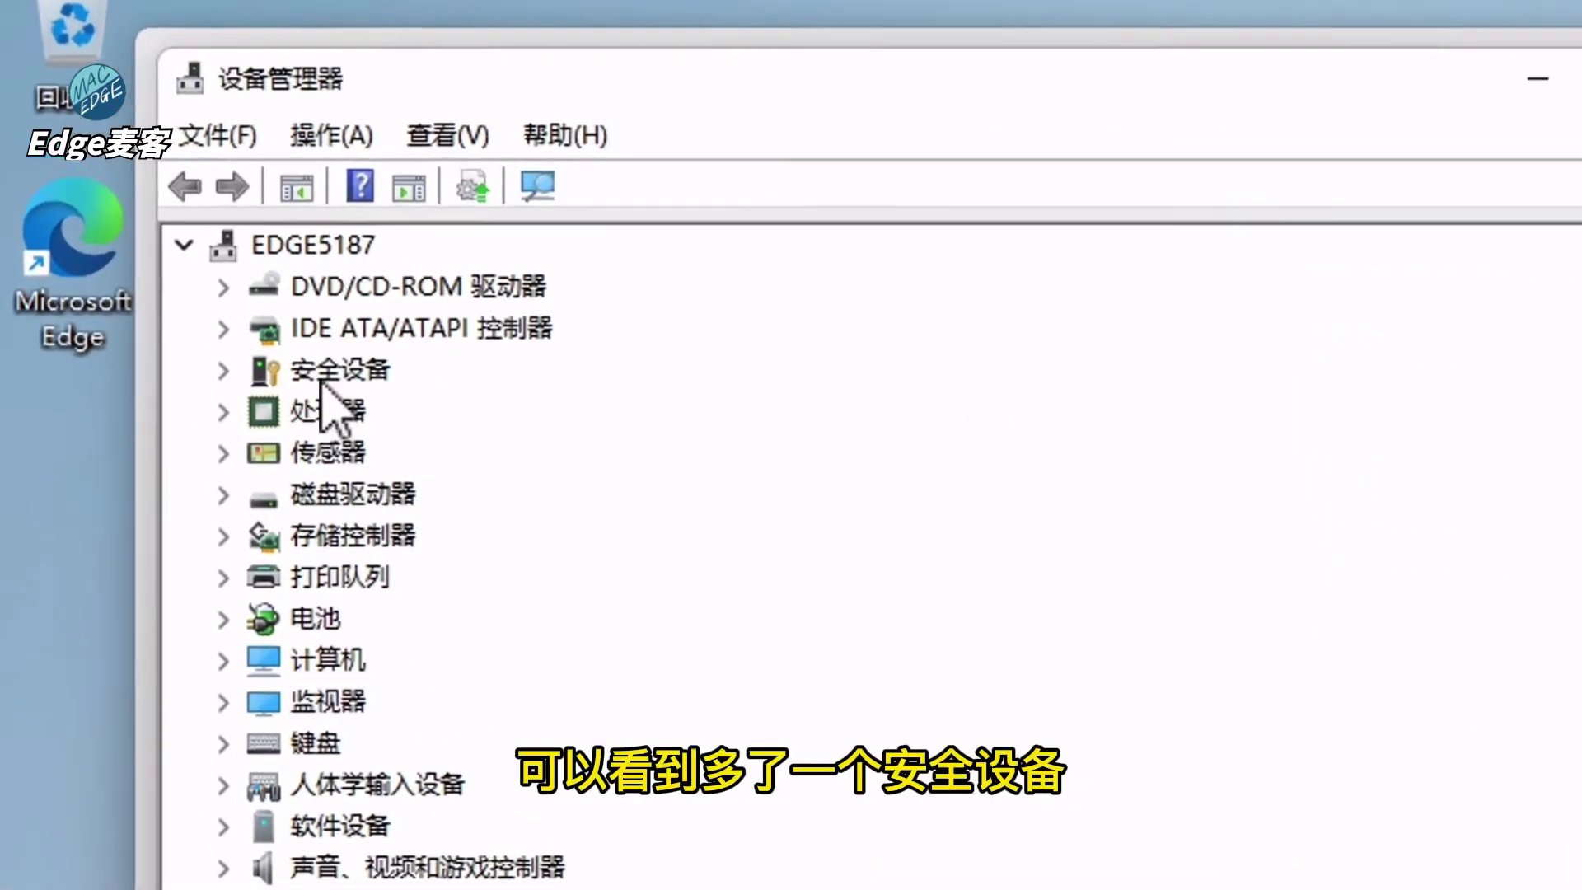
{"action": "left_click", "coordinate": [225, 278]}
{"action": "left_click", "coordinate": [151, 274]}
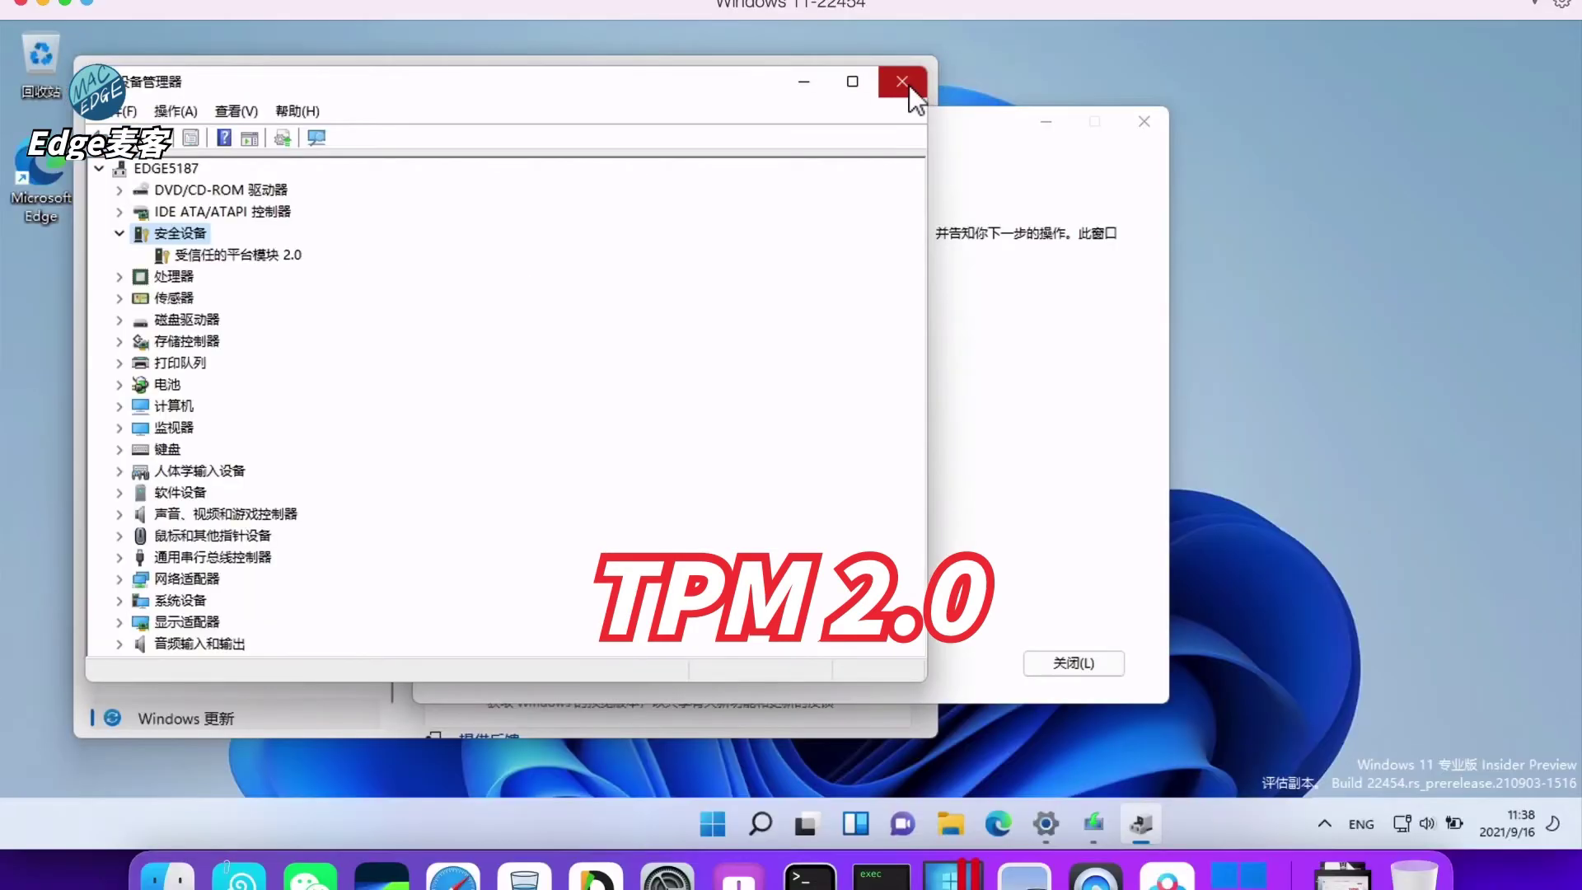
{"action": "left_click", "coordinate": [904, 83]}
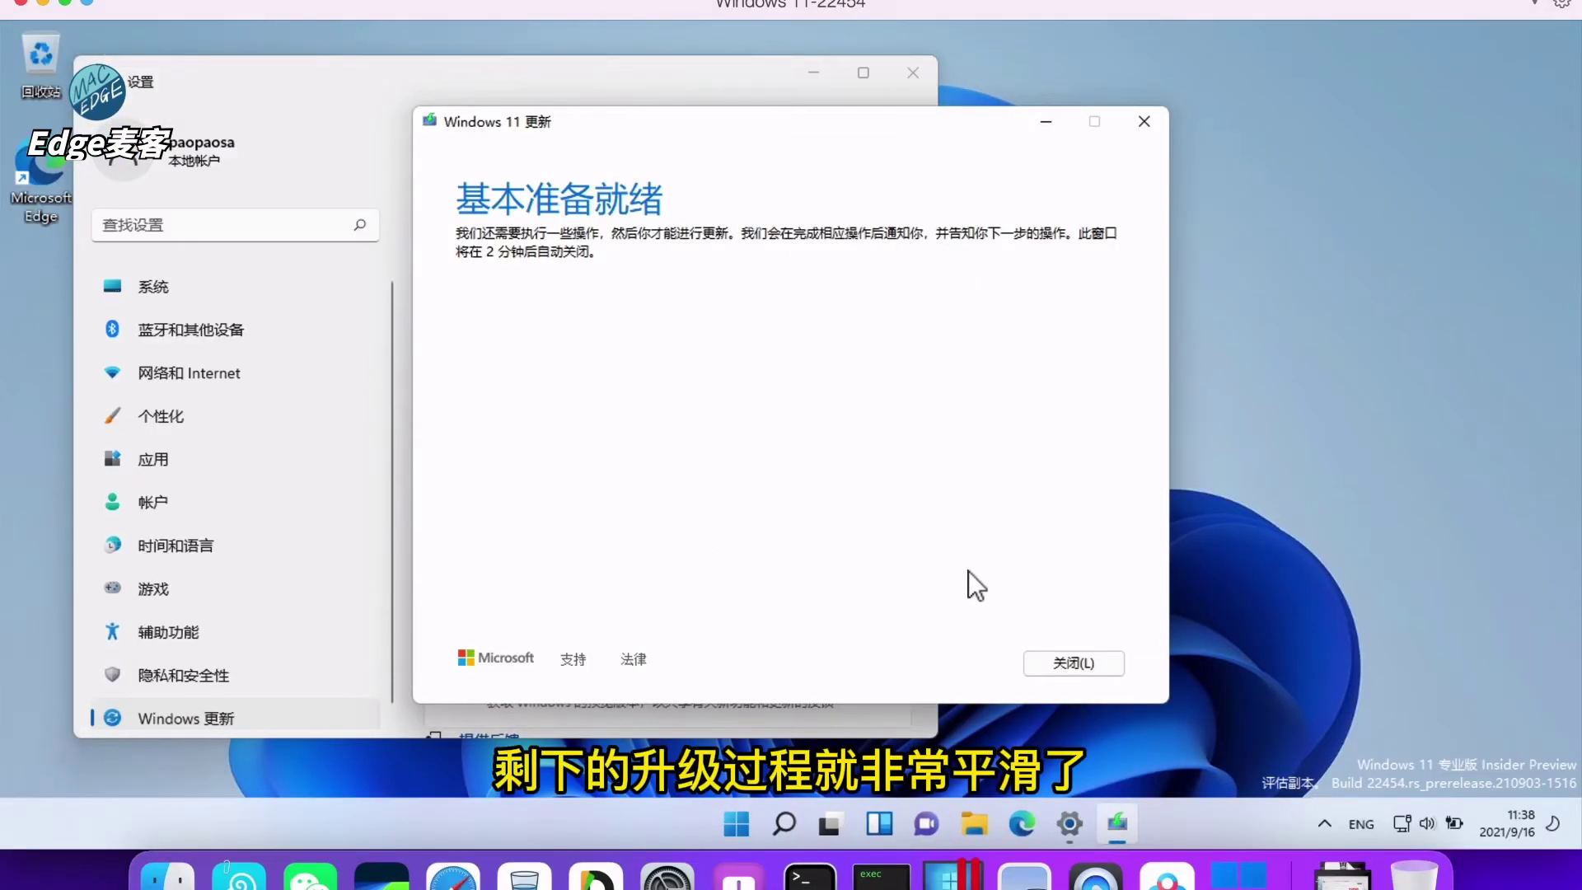
Step: Dismiss the Windows 11 update notice and restart immediately to install the feature update
{"action": "left_click", "coordinate": [1066, 662]}
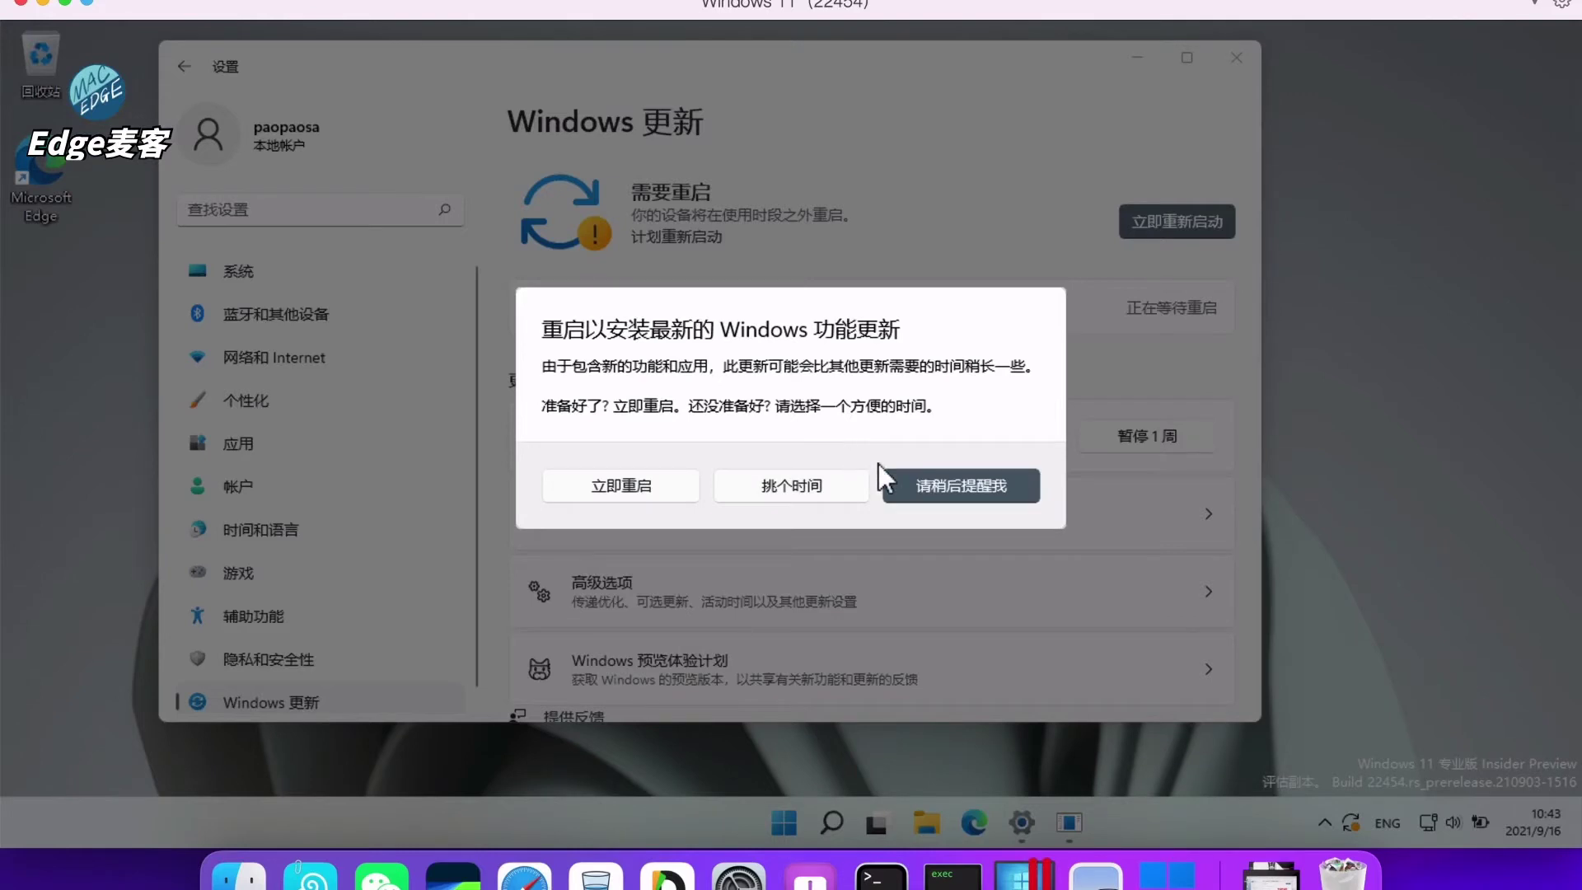
{"action": "left_click", "coordinate": [652, 490]}
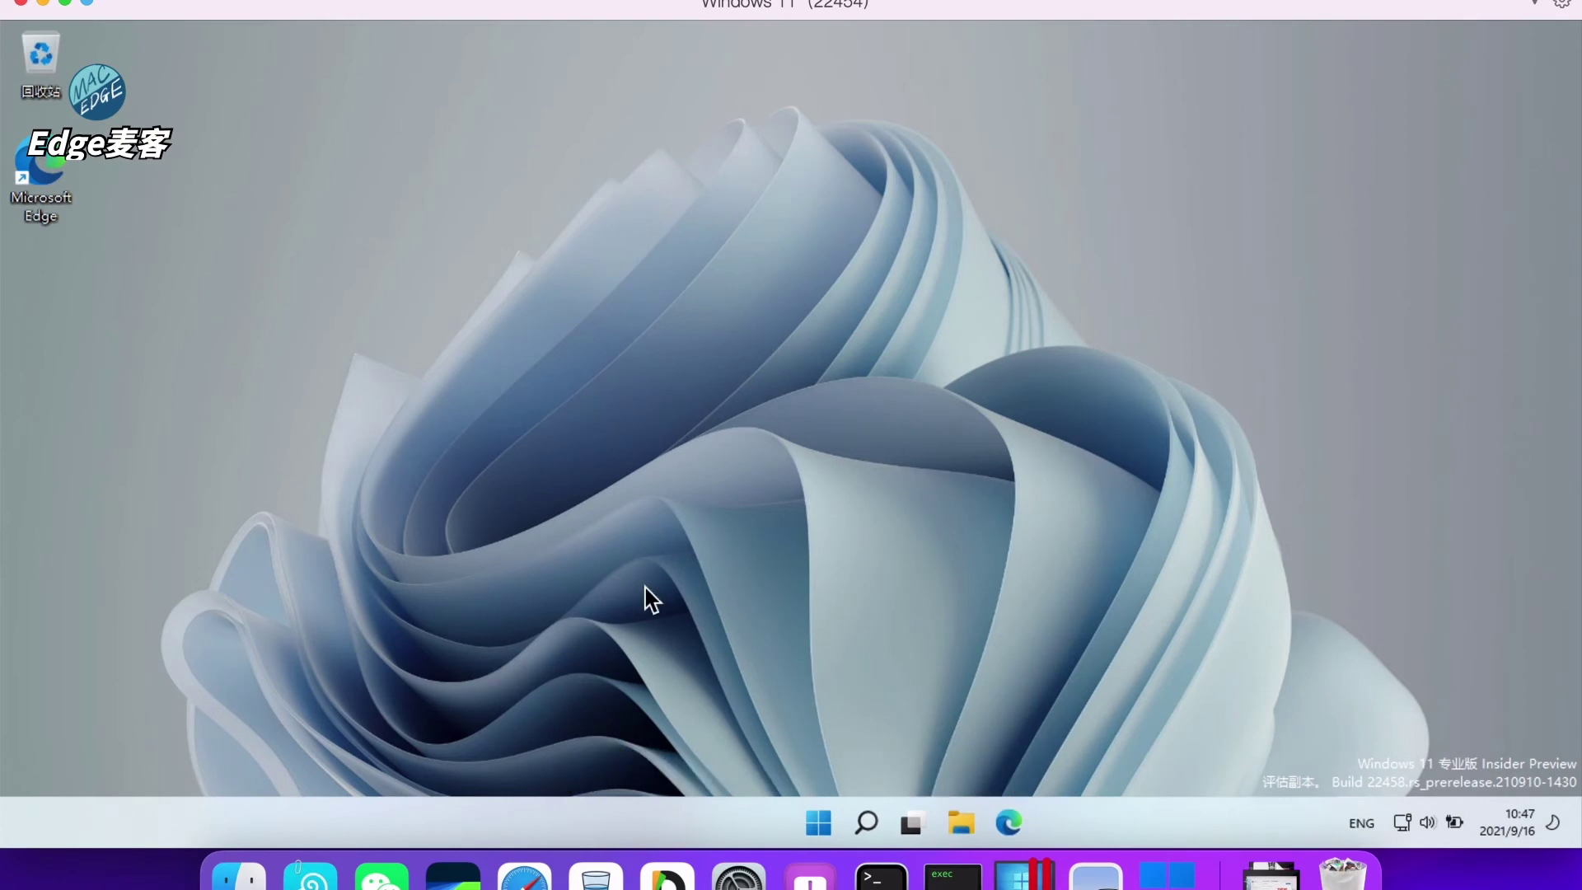
{"action": "left_click", "coordinate": [818, 825]}
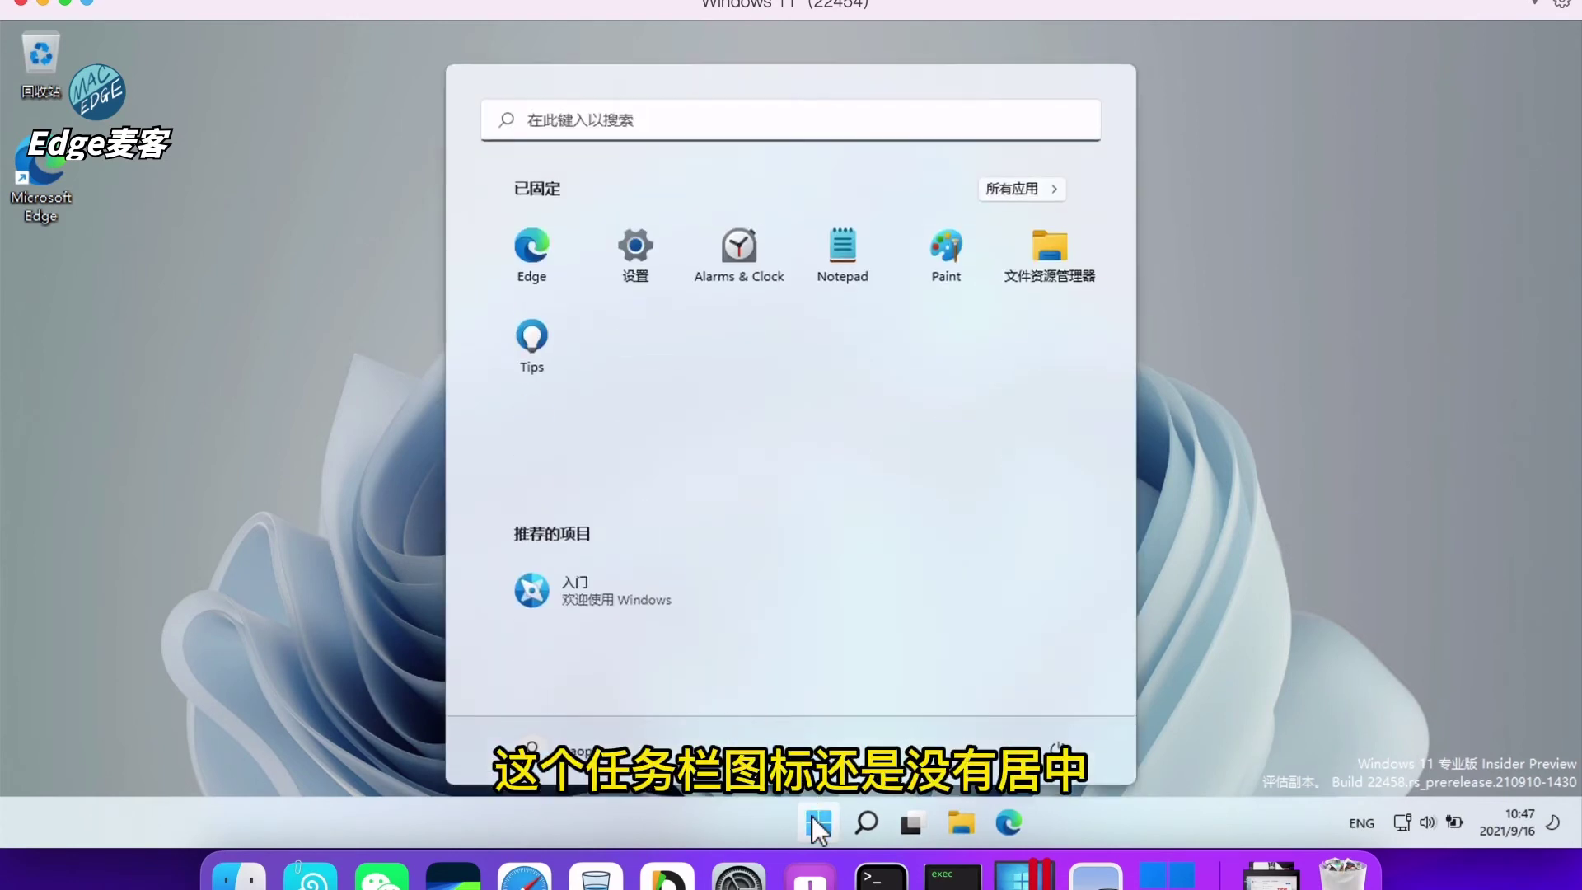
{"action": "left_click", "coordinate": [818, 826]}
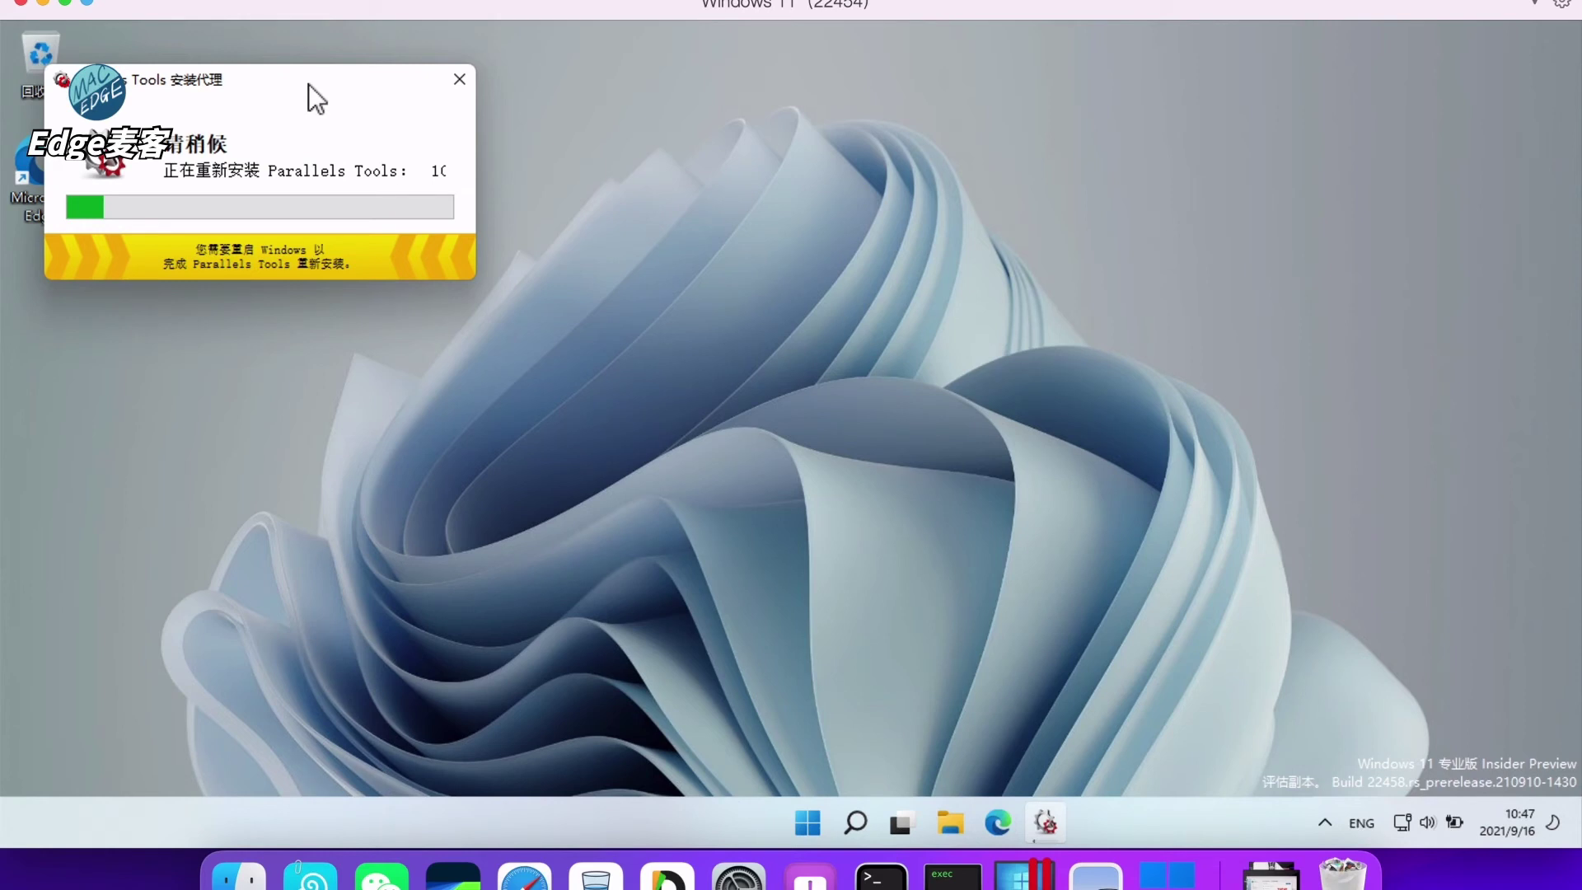
Step: Check the Windows version with winver, moving the About Windows dialog clear of the Parallels Tools installer before closing it
{"action": "left_click", "coordinate": [807, 822]}
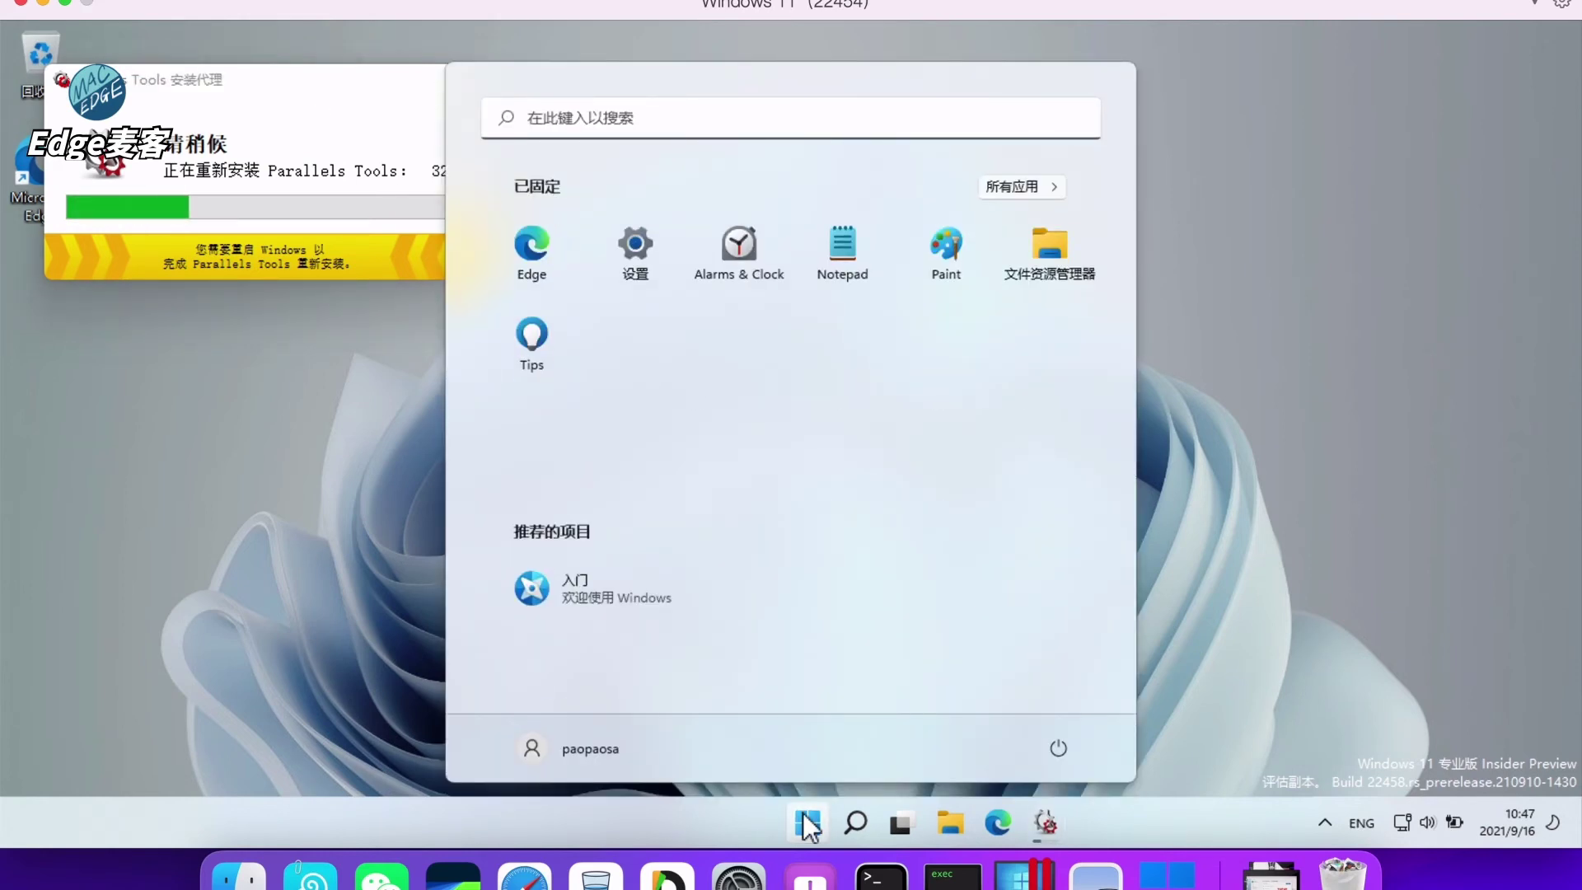
{"action": "type", "text": "winver"}
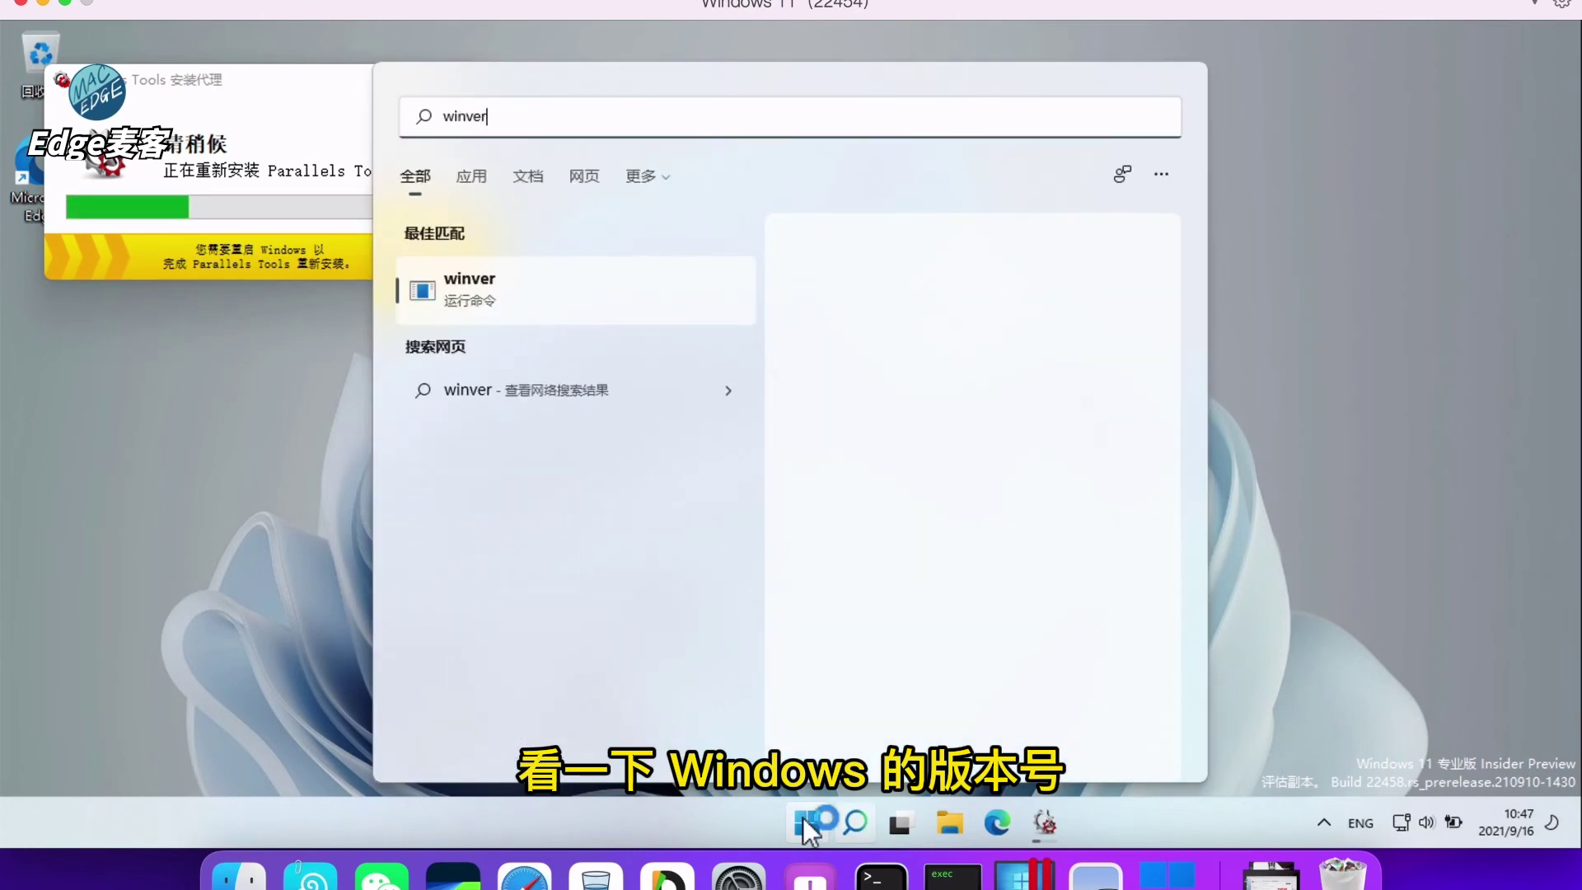
{"action": "key", "text": "Return"}
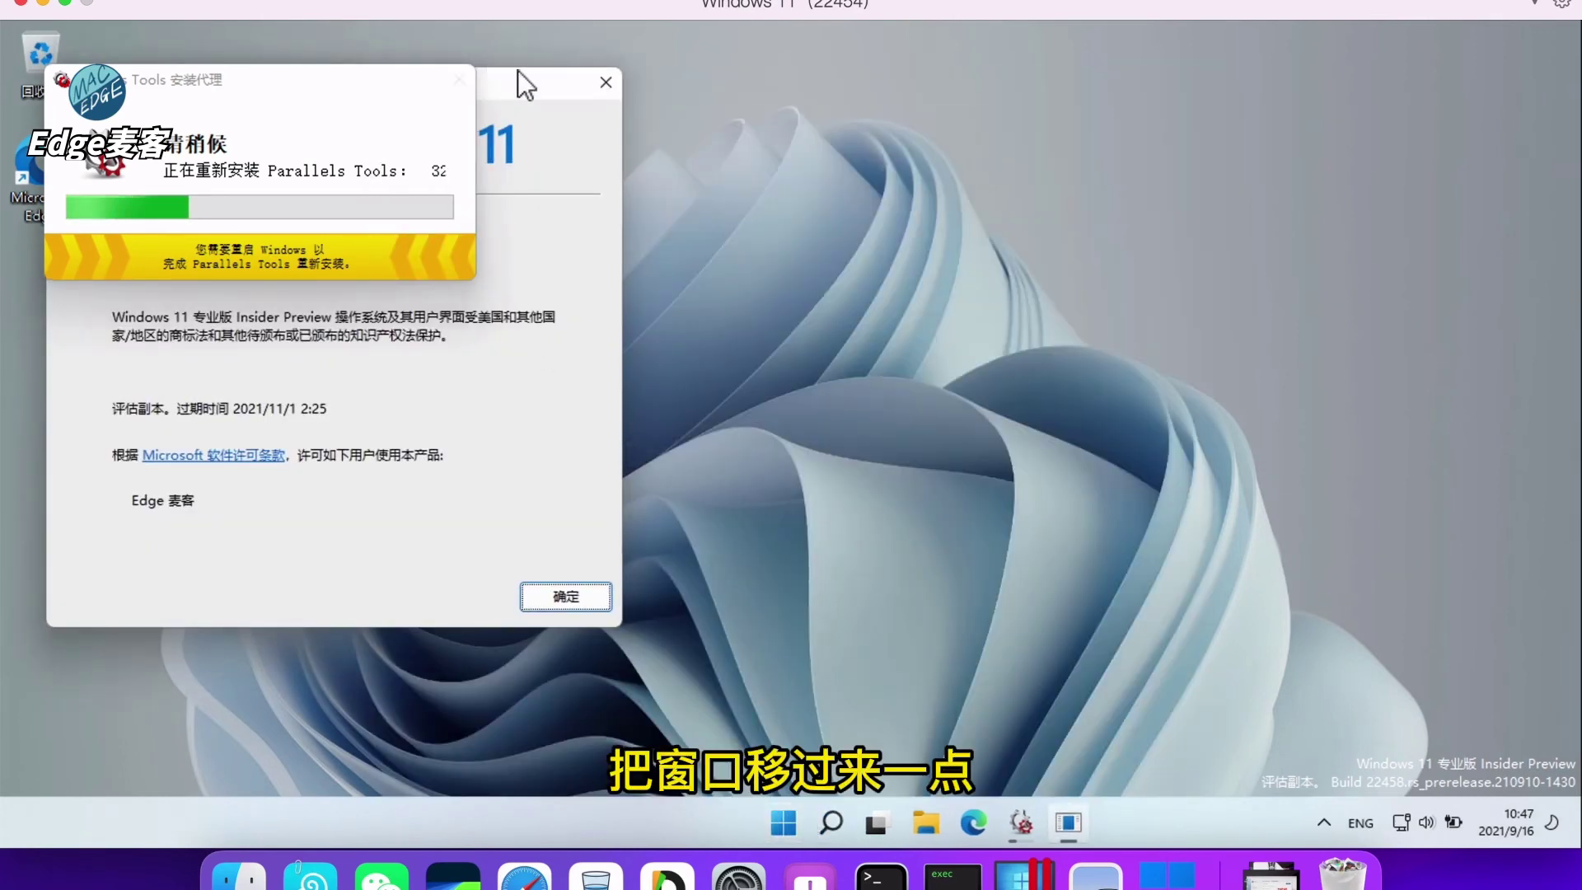
{"action": "left_click_drag", "start_coordinate": [518, 71], "coordinate": [1012, 66]}
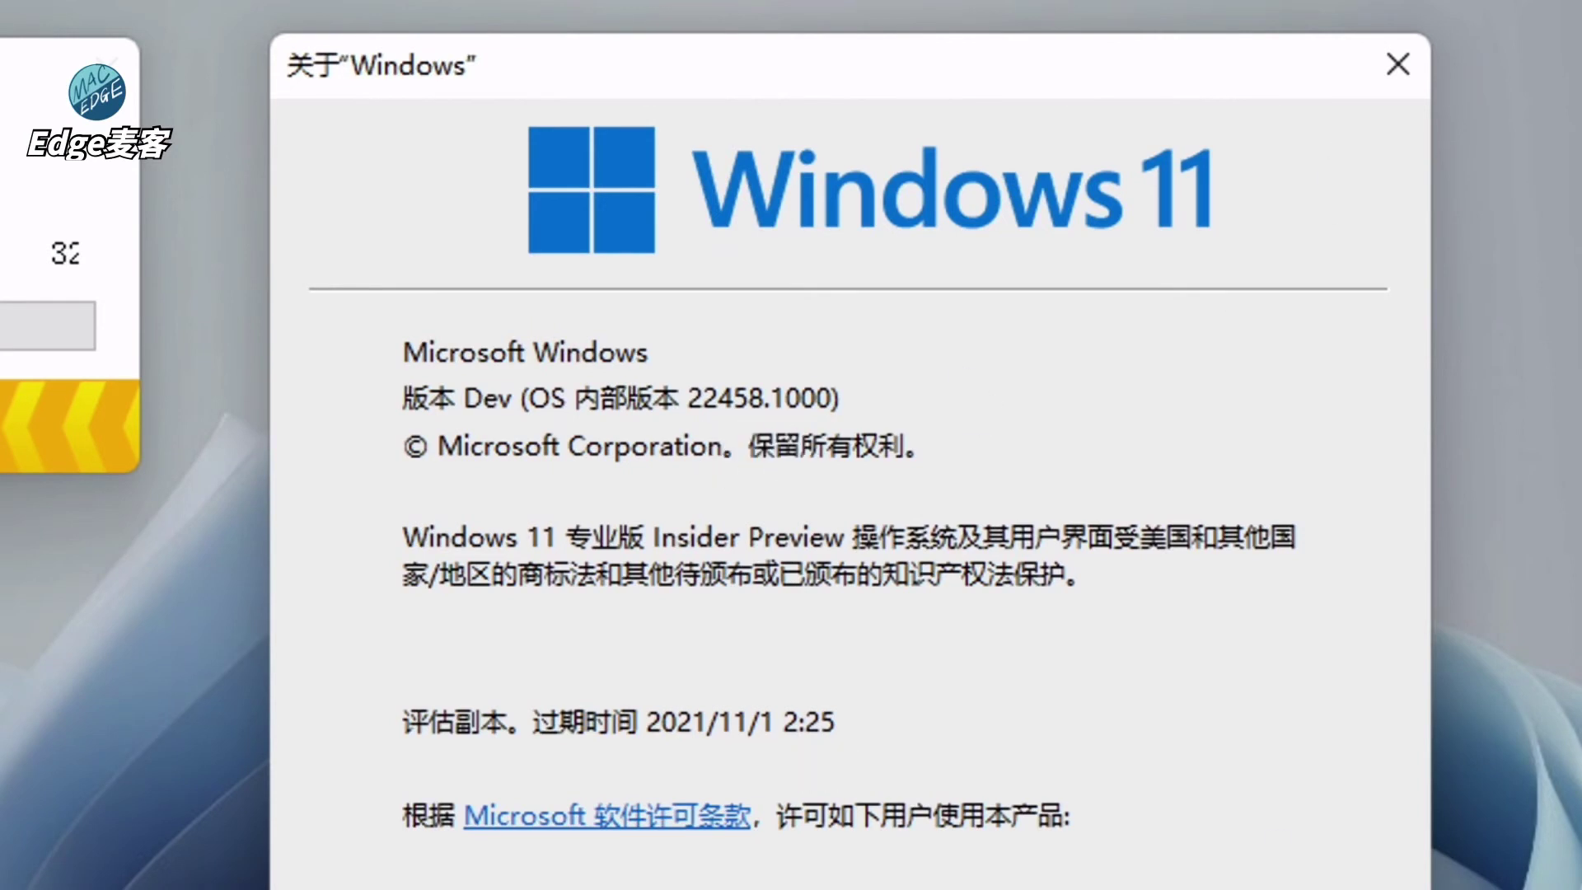
{"action": "left_click", "coordinate": [1043, 605]}
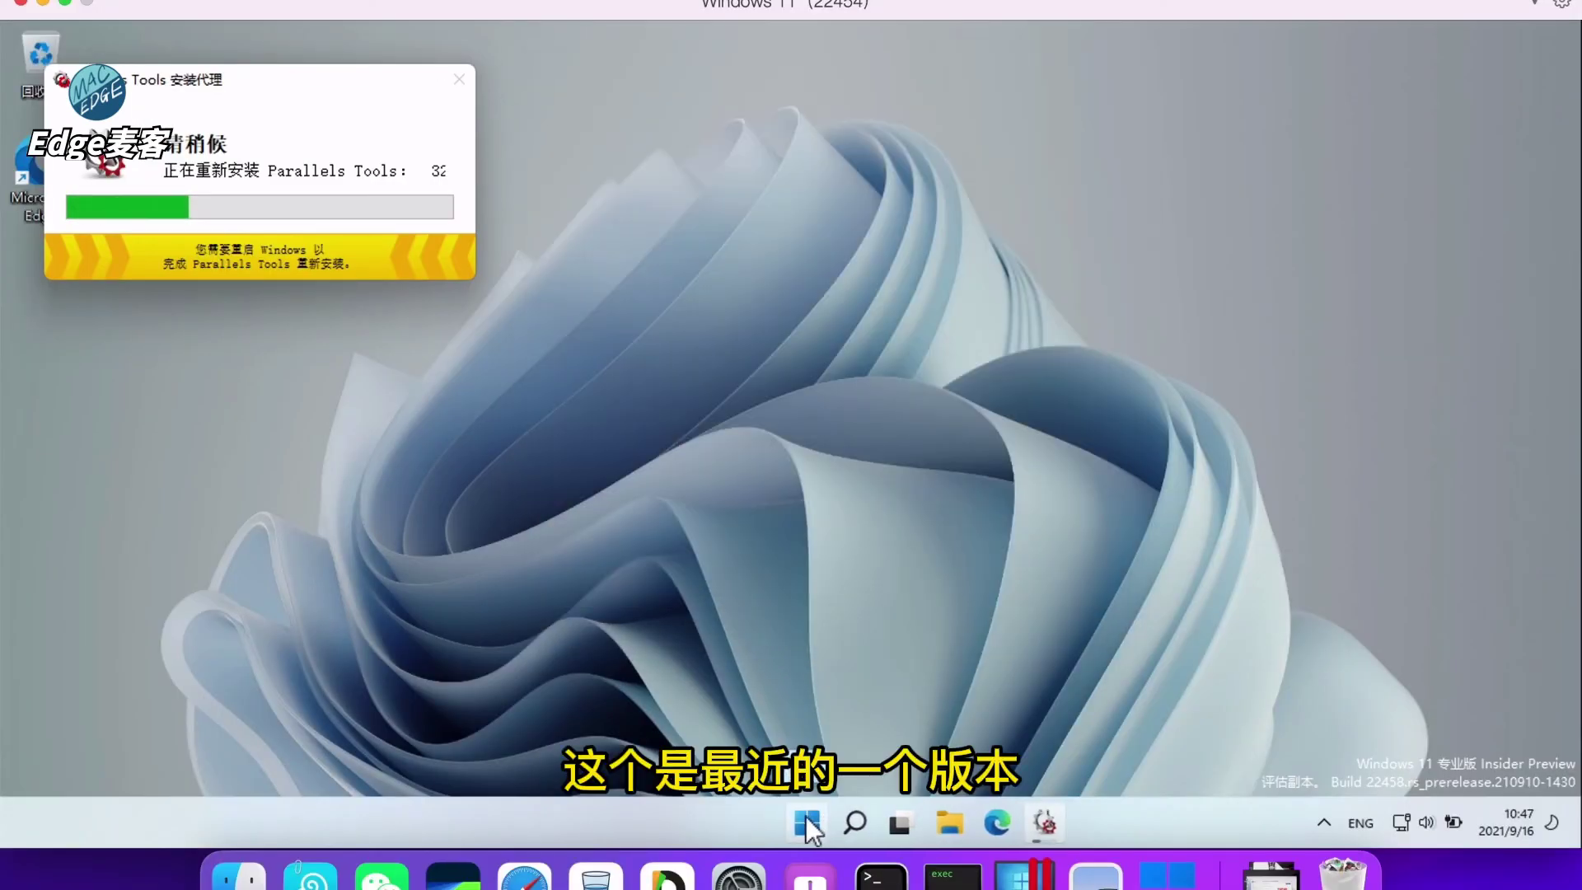
{"action": "mouse_move", "coordinate": [1047, 825]}
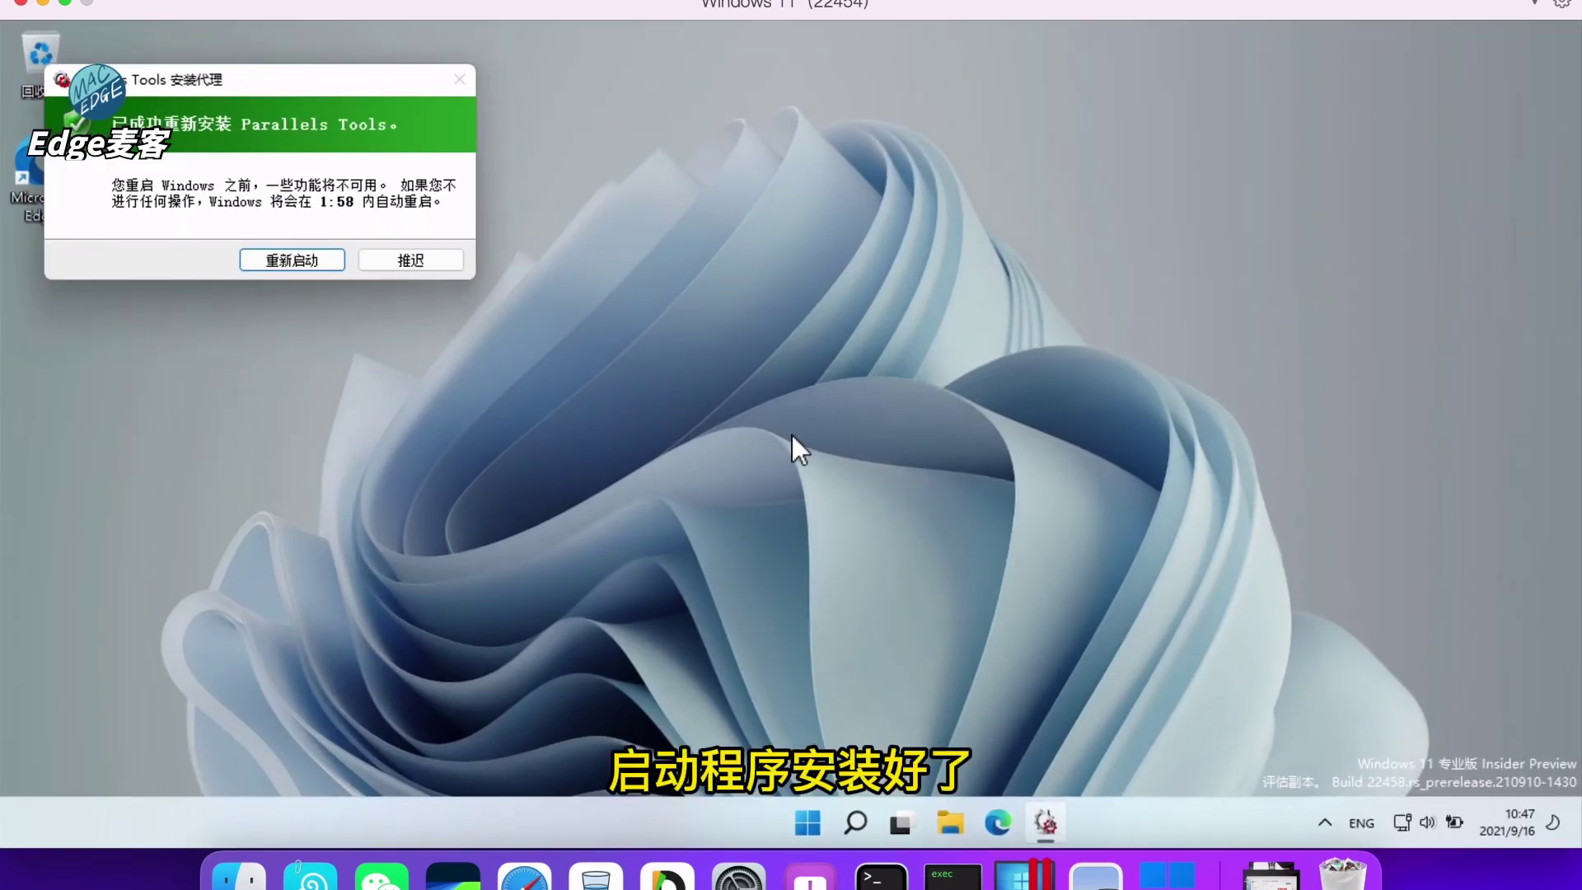
Step: Restart Windows immediately to complete the Parallels Tools reinstallation
{"action": "left_click", "coordinate": [307, 263]}
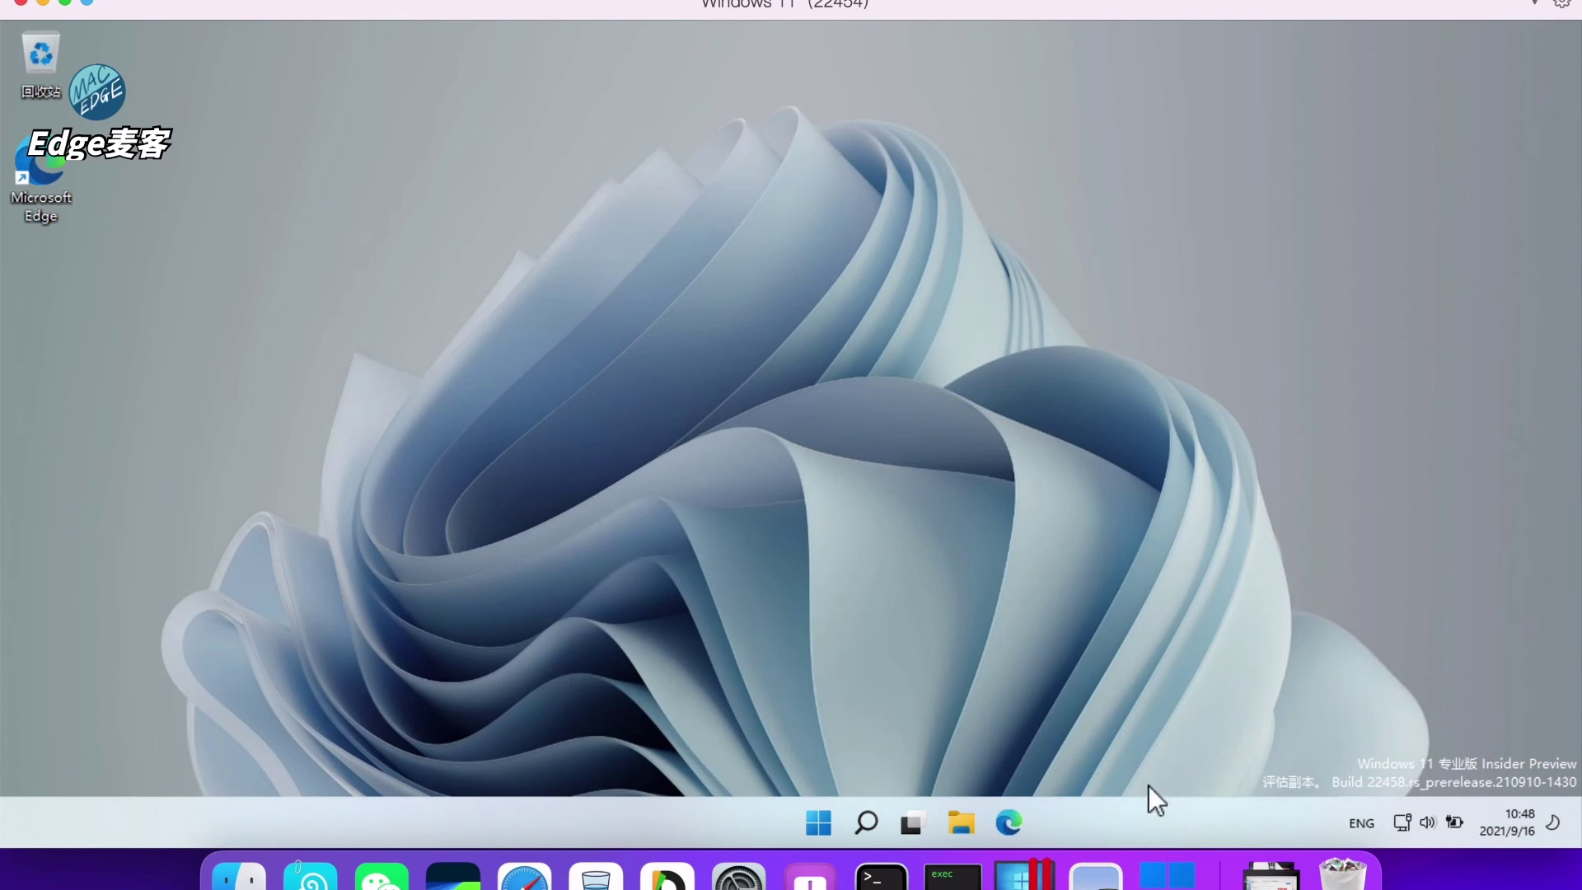
Step: Set the taskbar alignment to 左 (left) under the taskbar behaviours in the Windows taskbar settings
{"action": "right_click", "coordinate": [1156, 822]}
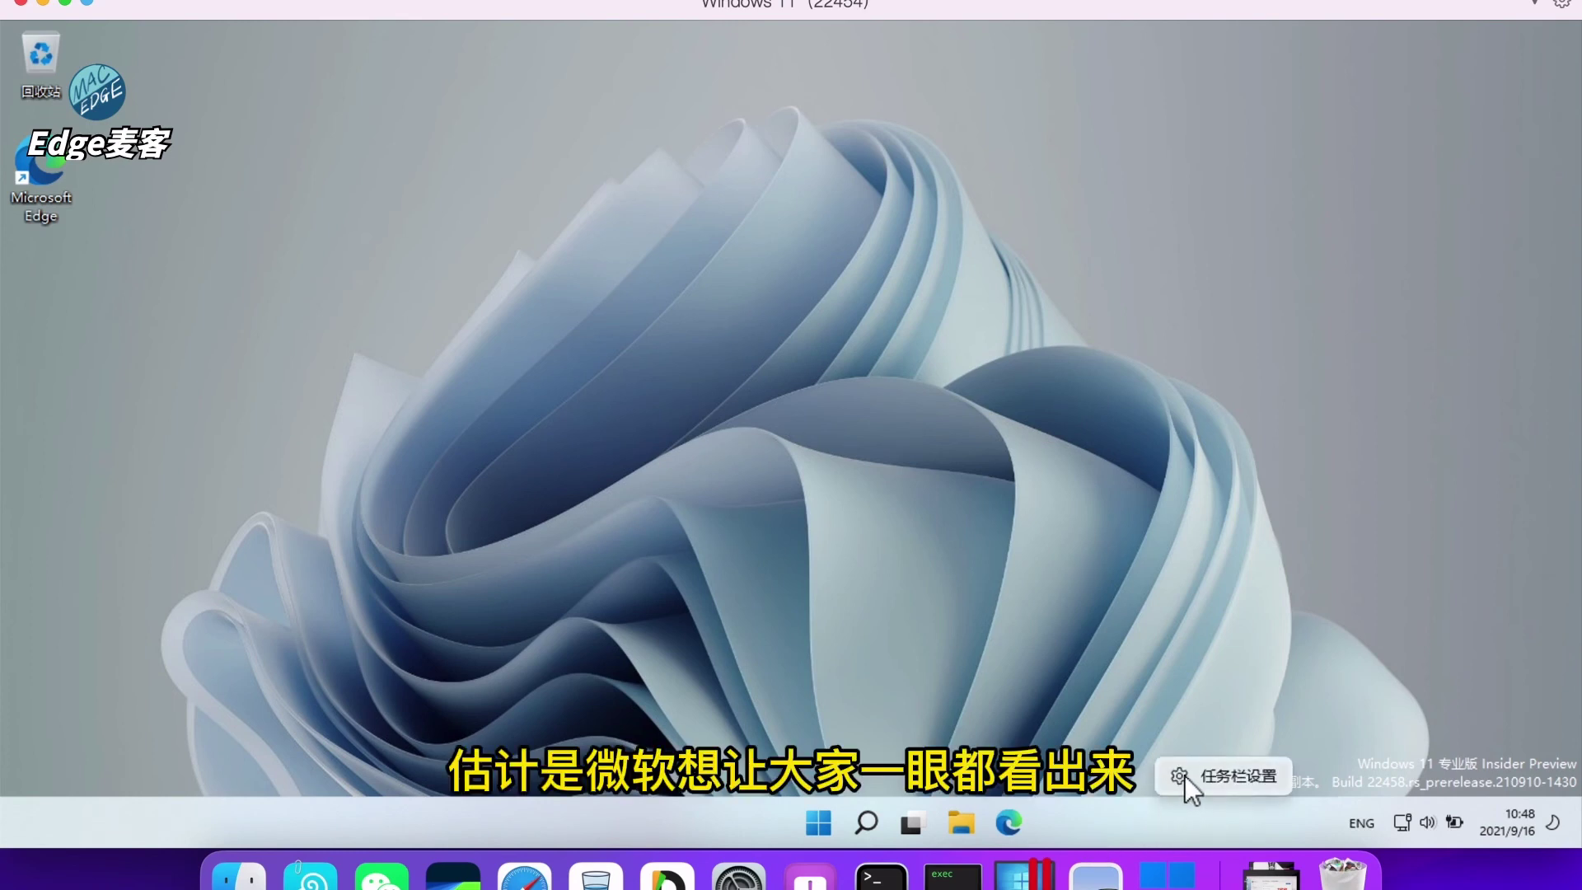
{"action": "left_click", "coordinate": [1185, 775]}
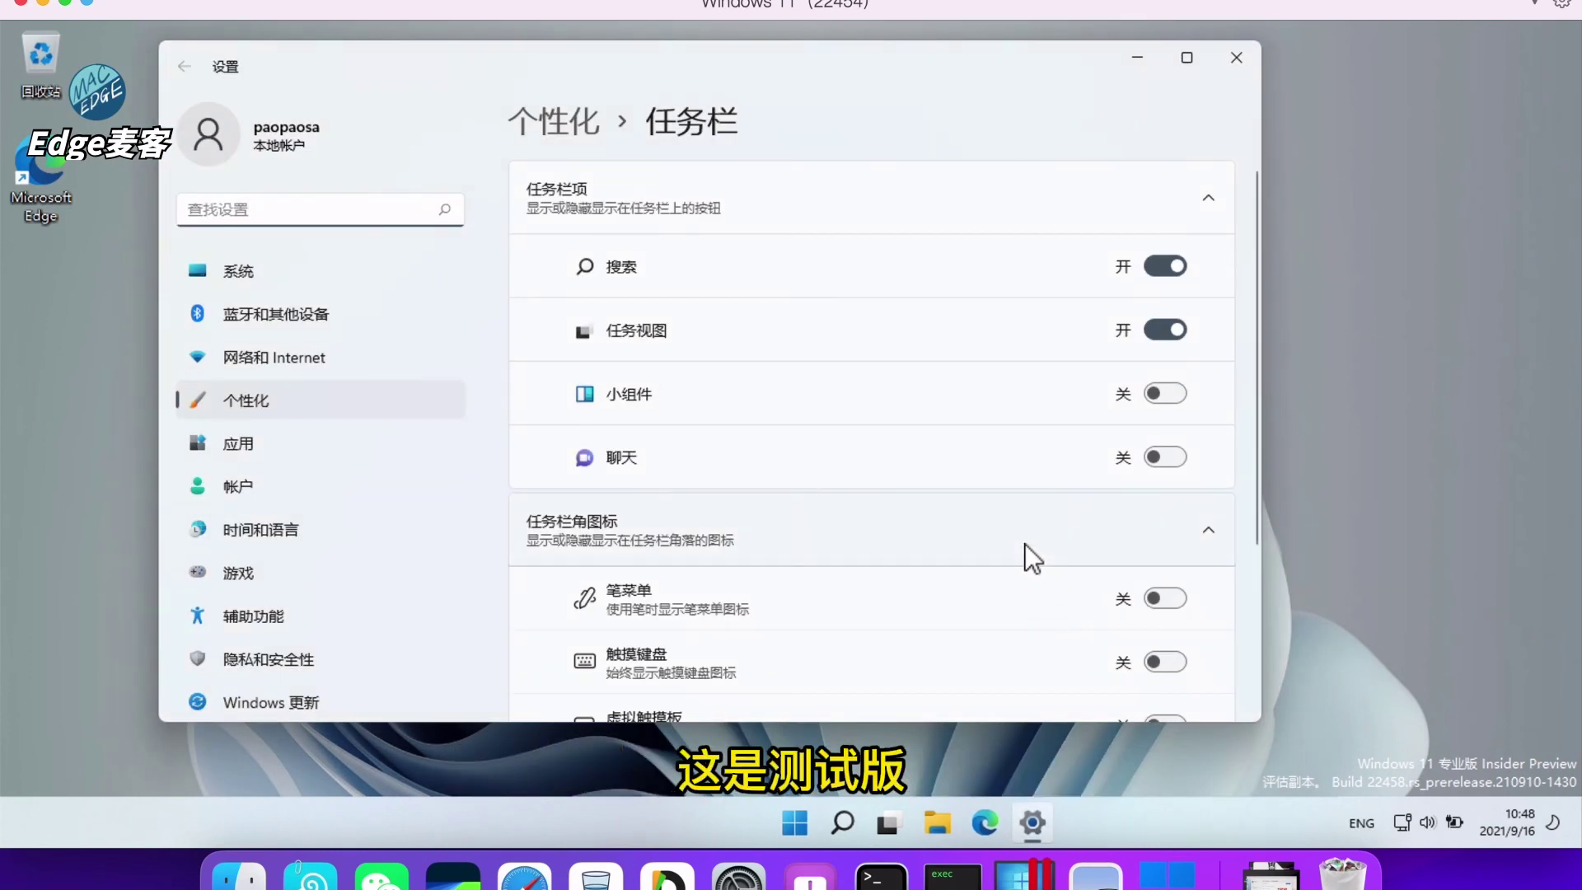
{"action": "scroll", "coordinate": [1025, 545], "scroll_direction": "down", "scroll_amount": 3}
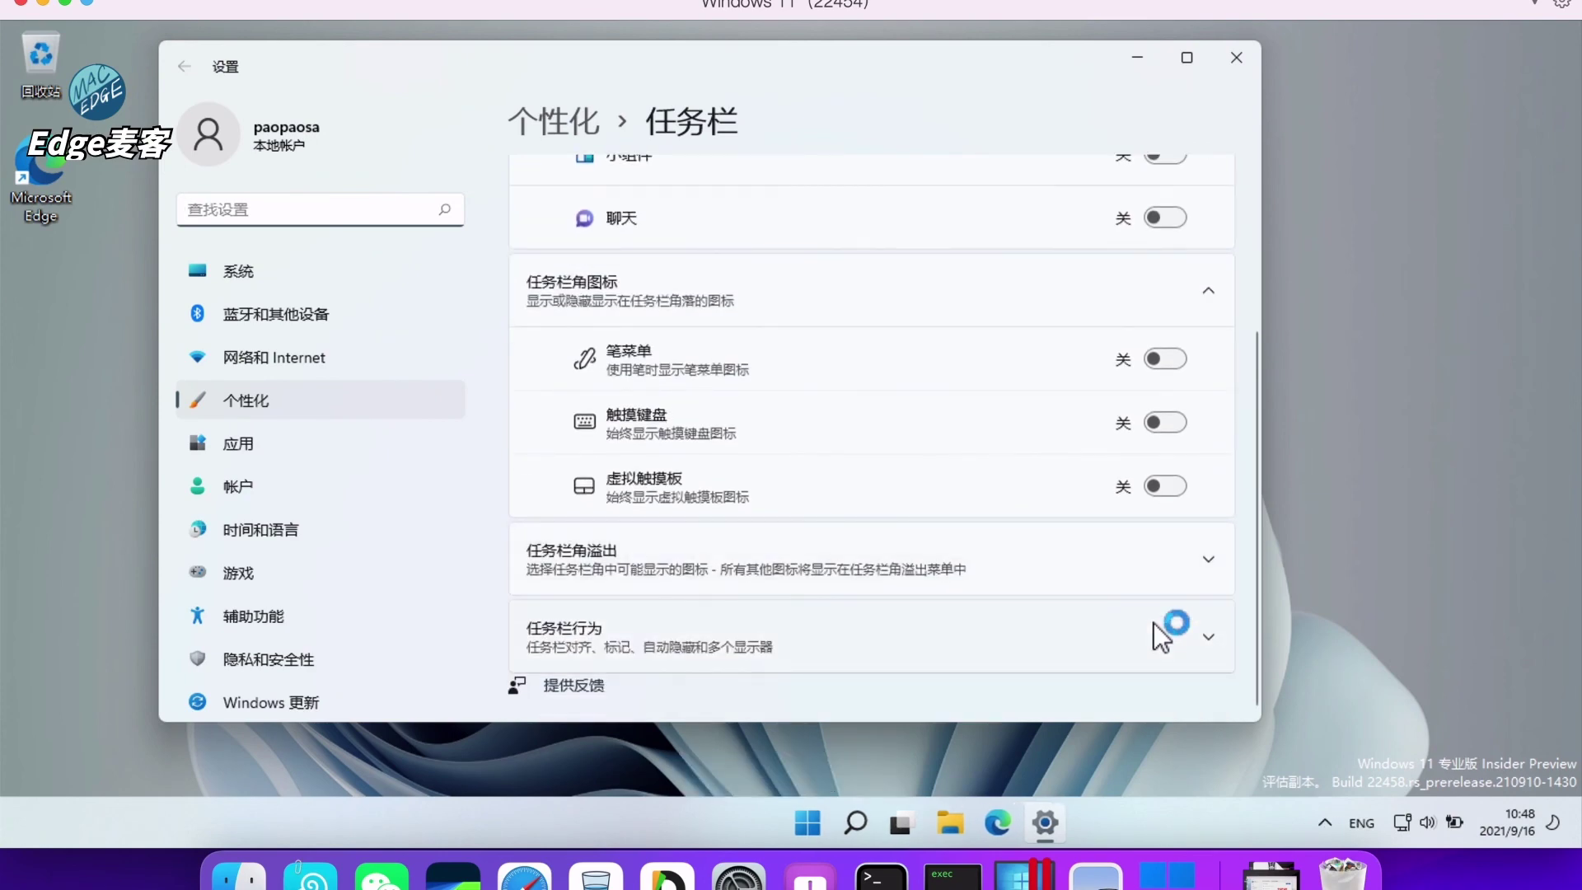
{"action": "left_click", "coordinate": [1210, 637]}
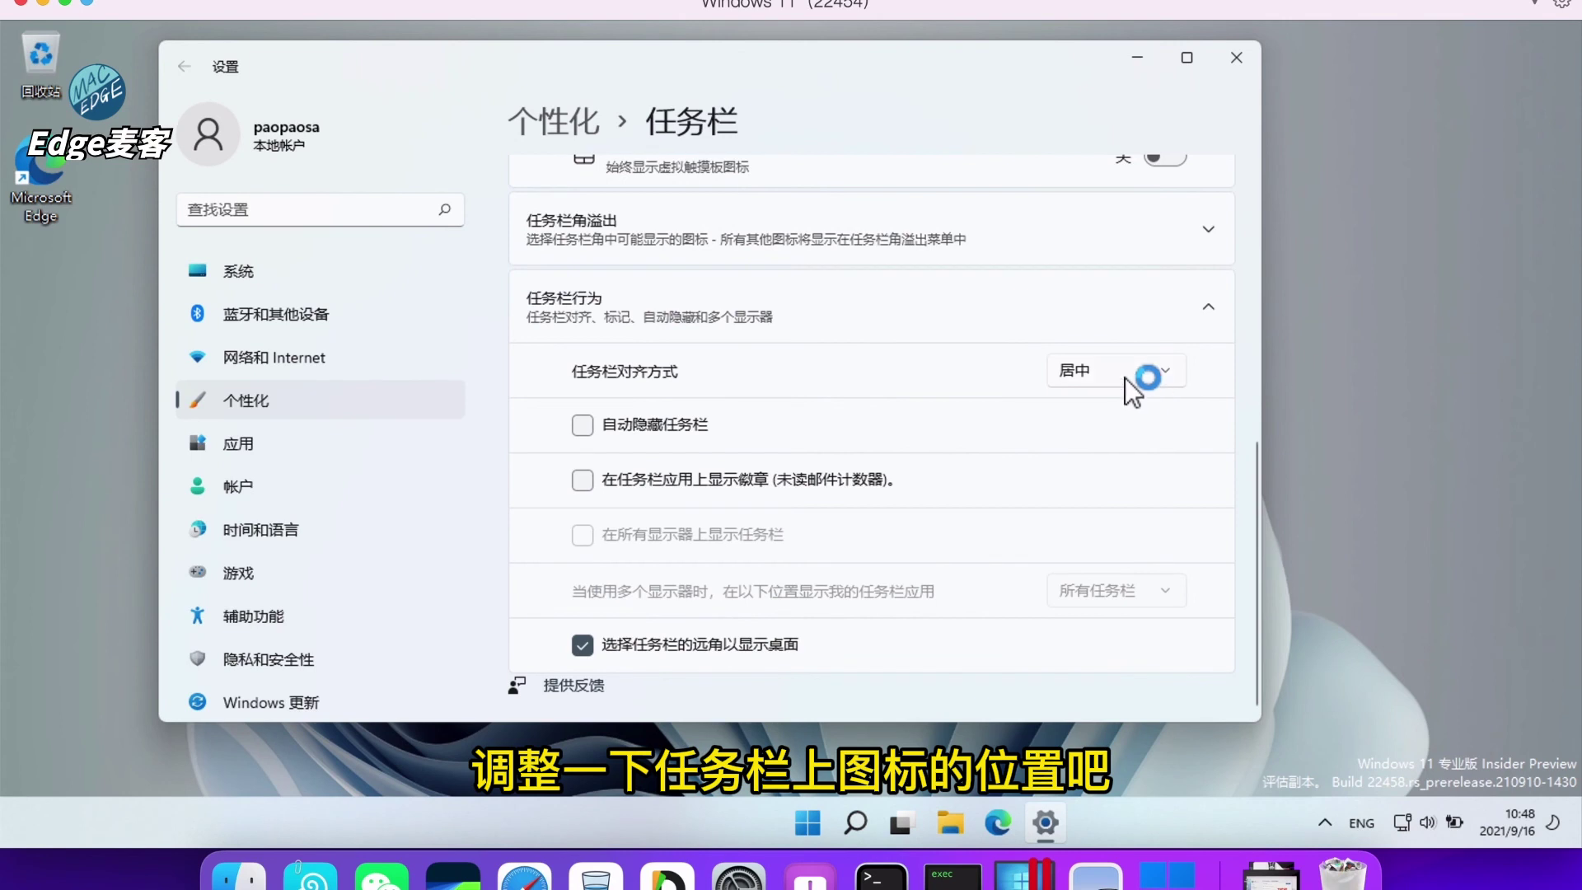
{"action": "left_click", "coordinate": [1125, 377]}
{"action": "left_click", "coordinate": [1112, 337]}
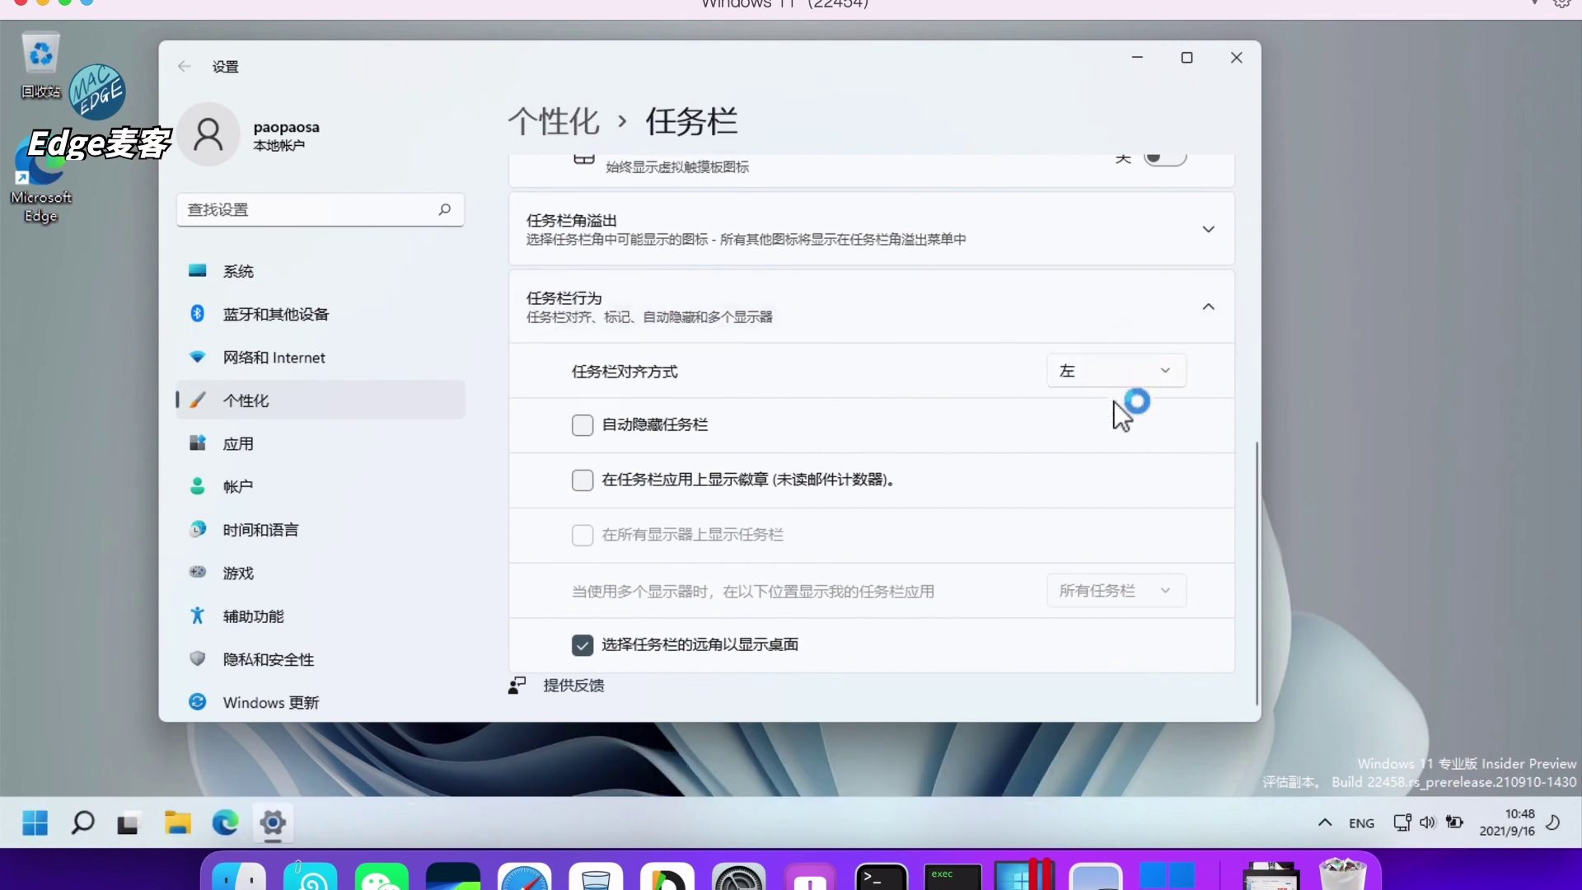
Step: Return the taskbar alignment to 居中 (centred) and close the Settings window
{"action": "left_click", "coordinate": [1116, 374]}
{"action": "left_click", "coordinate": [1108, 399]}
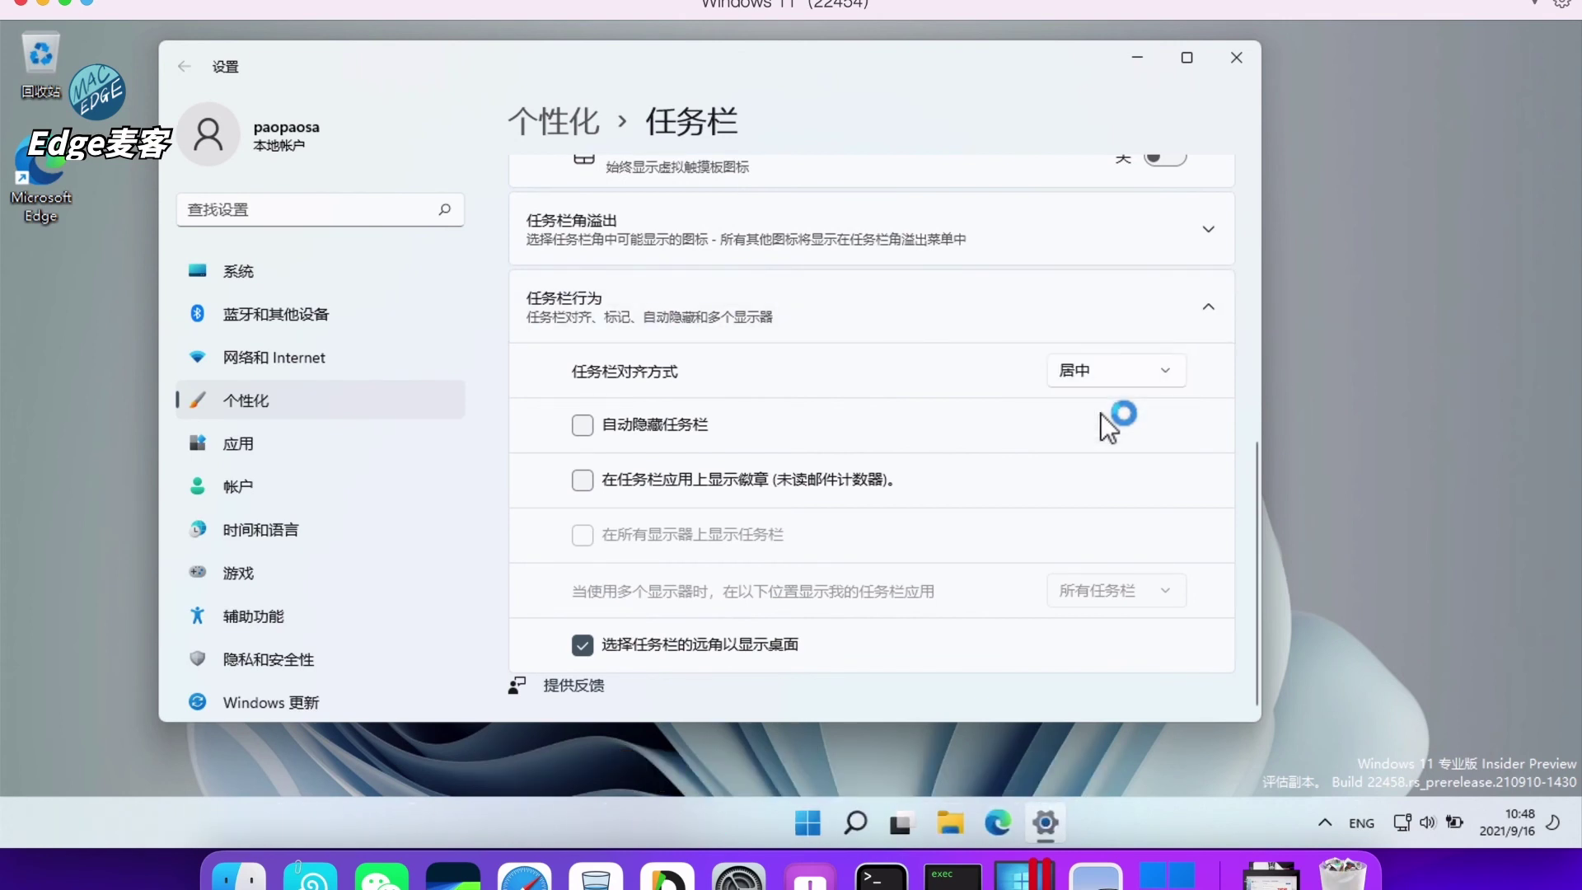
{"action": "left_click", "coordinate": [1238, 69]}
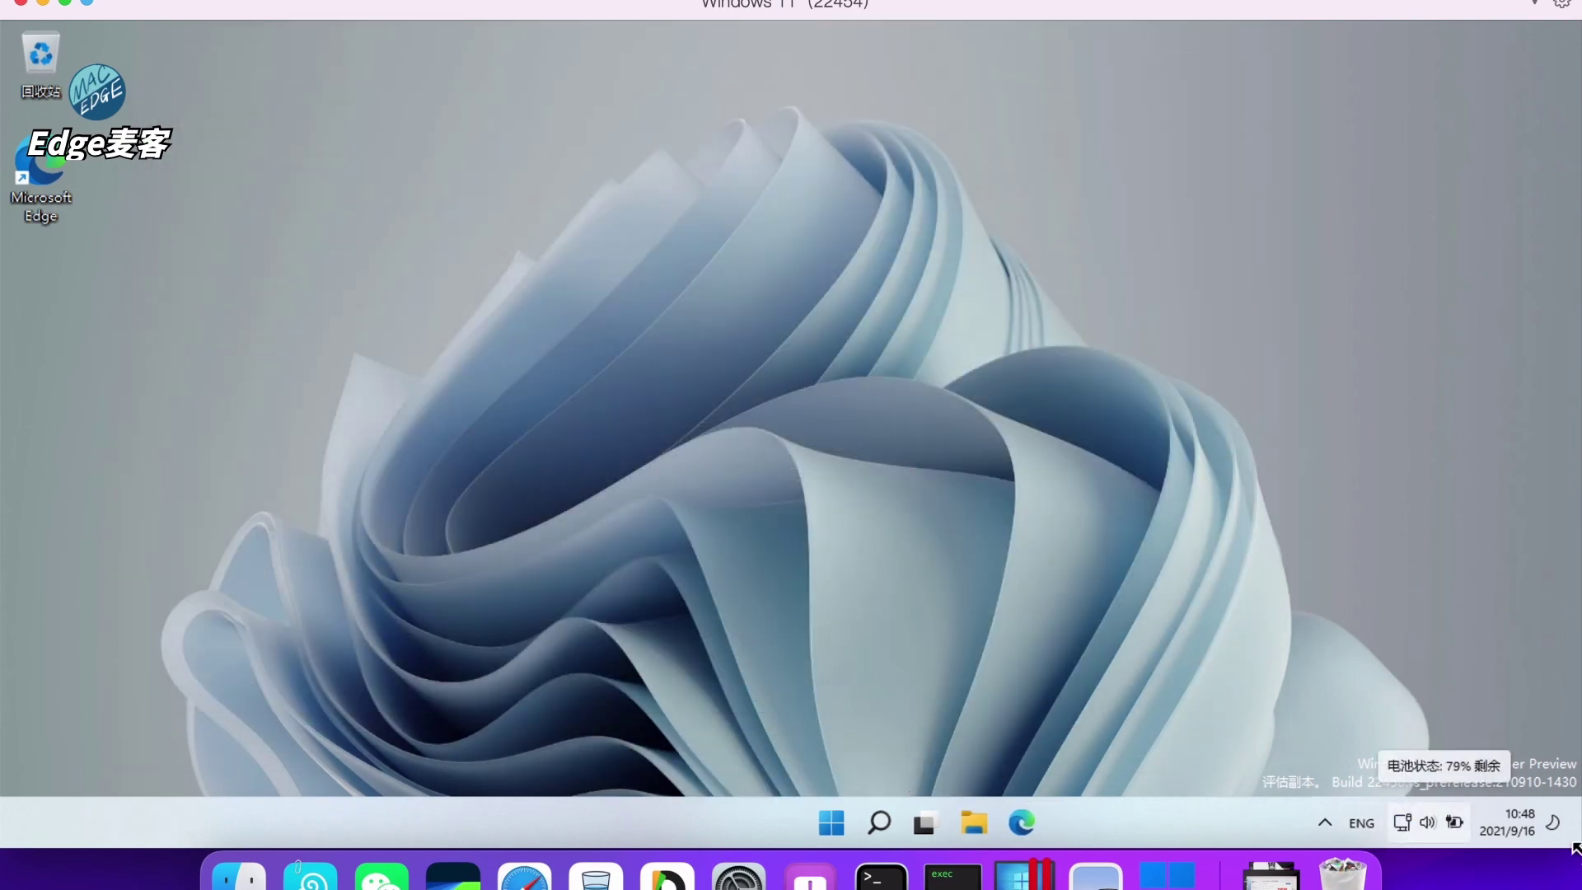
Step: Enlarge the virtual machine window slightly in height
{"action": "mouse_move", "coordinate": [1576, 849]}
{"action": "left_mouse_down"}
{"action": "mouse_move", "coordinate": [1337, 859]}
{"action": "mouse_move", "coordinate": [1579, 880]}
{"action": "left_mouse_up"}
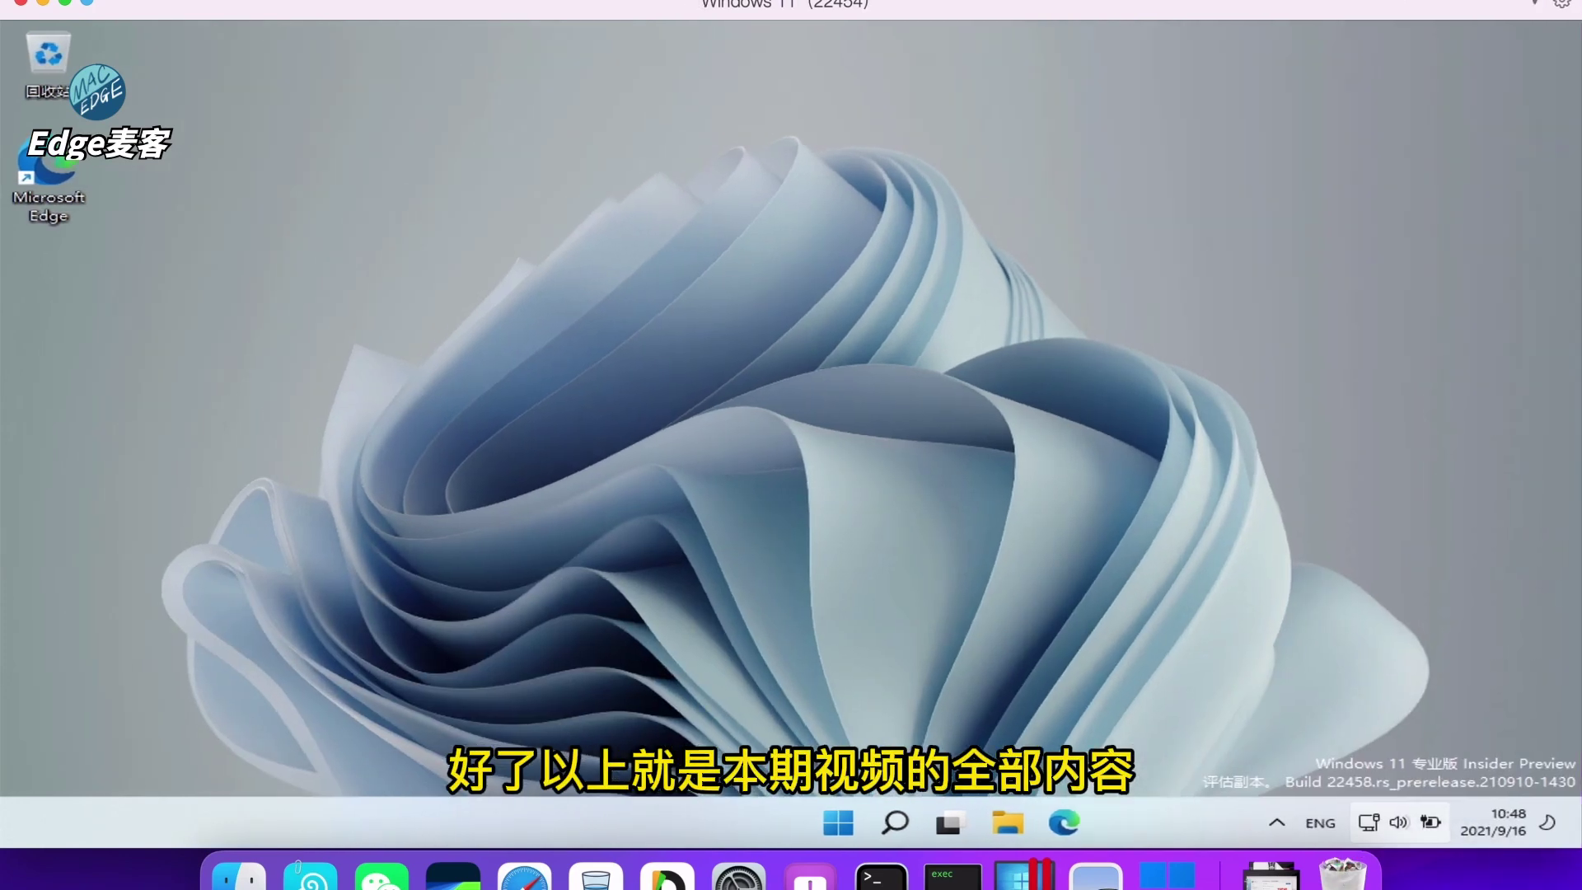